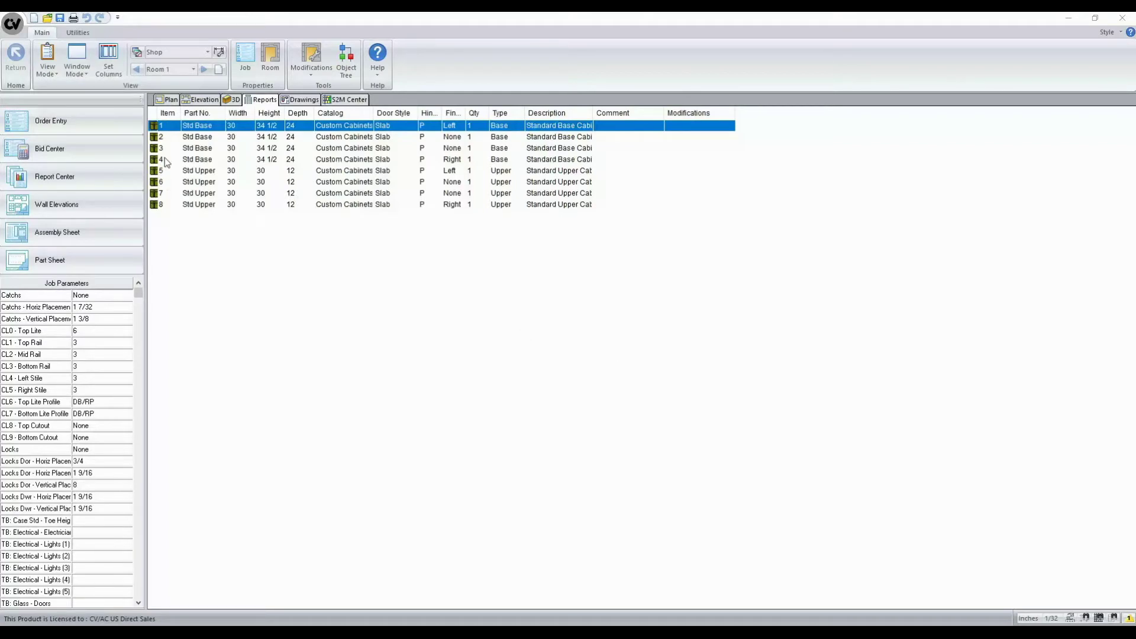
Send the room's cabinet list report and base cabinet #1's part list report to the drawings
right_click(185, 170)
left_click(190, 239)
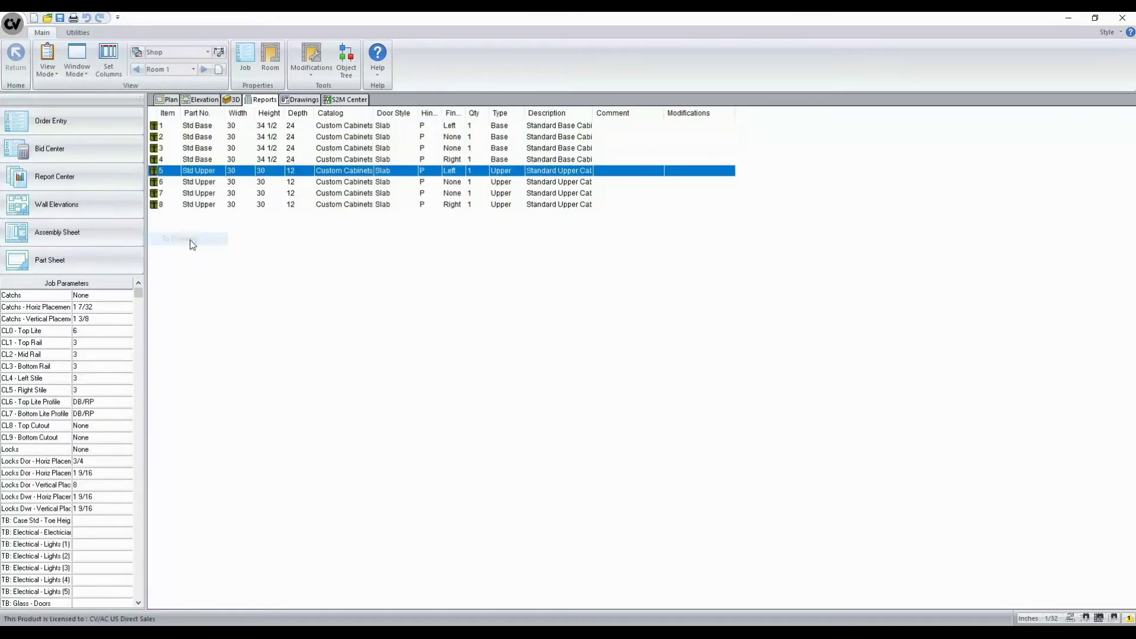
left_click(167, 100)
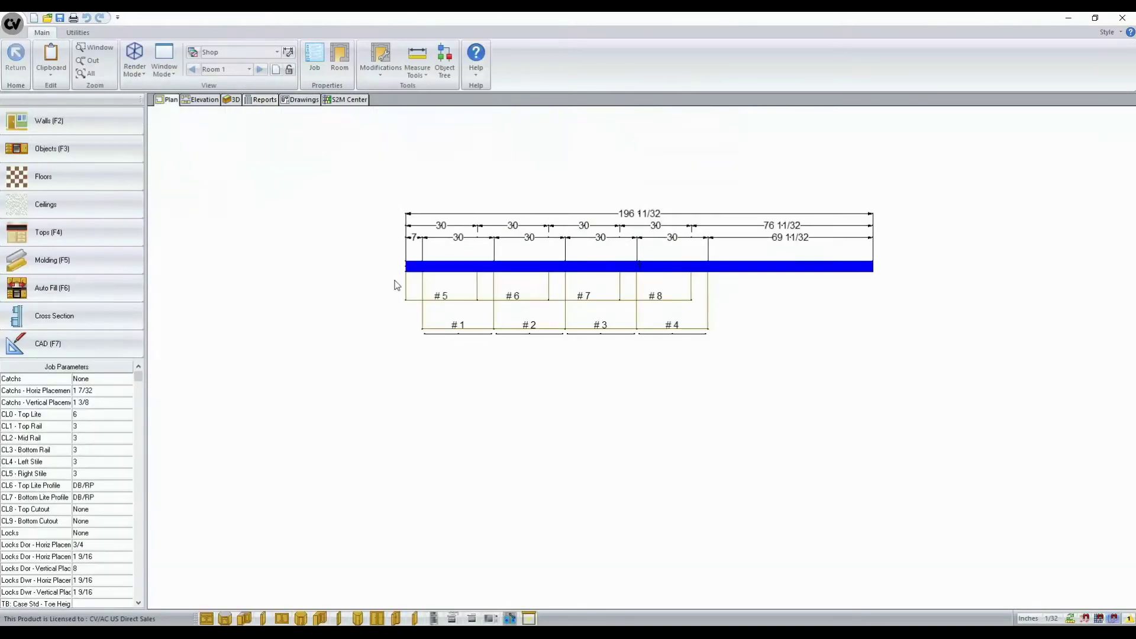
left_click(447, 316)
double_click(446, 317)
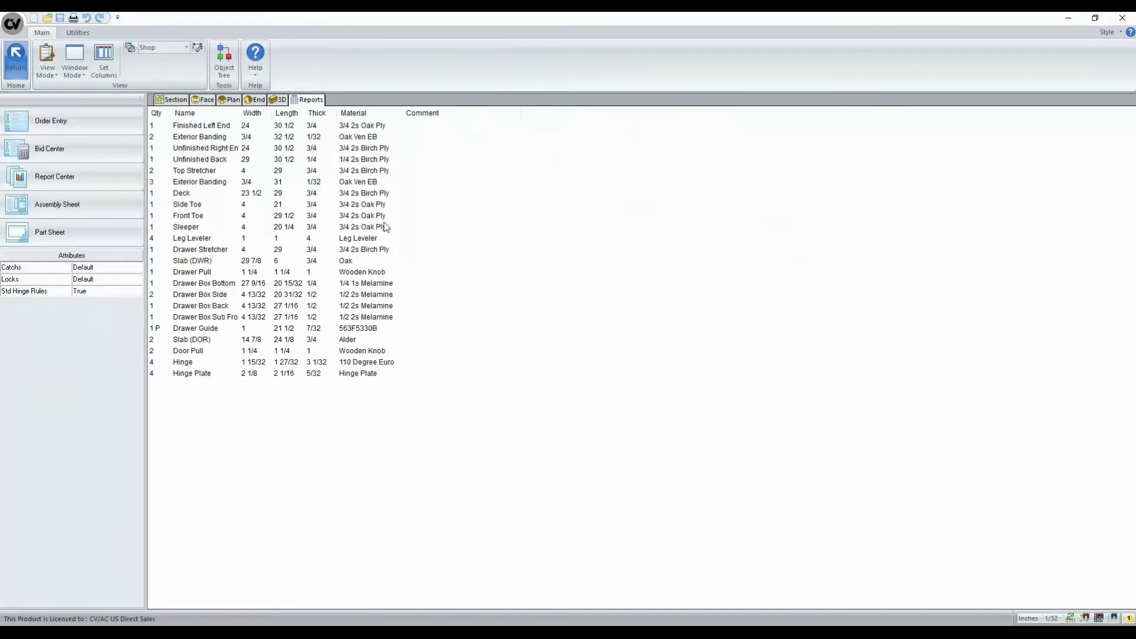
right_click(271, 182)
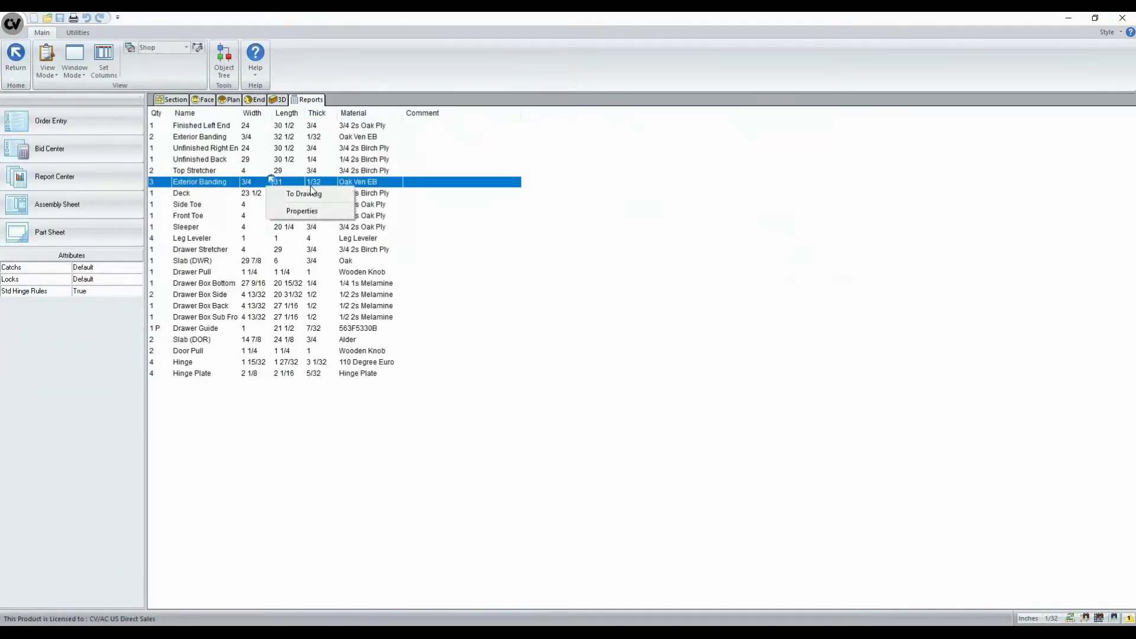
left_click(315, 195)
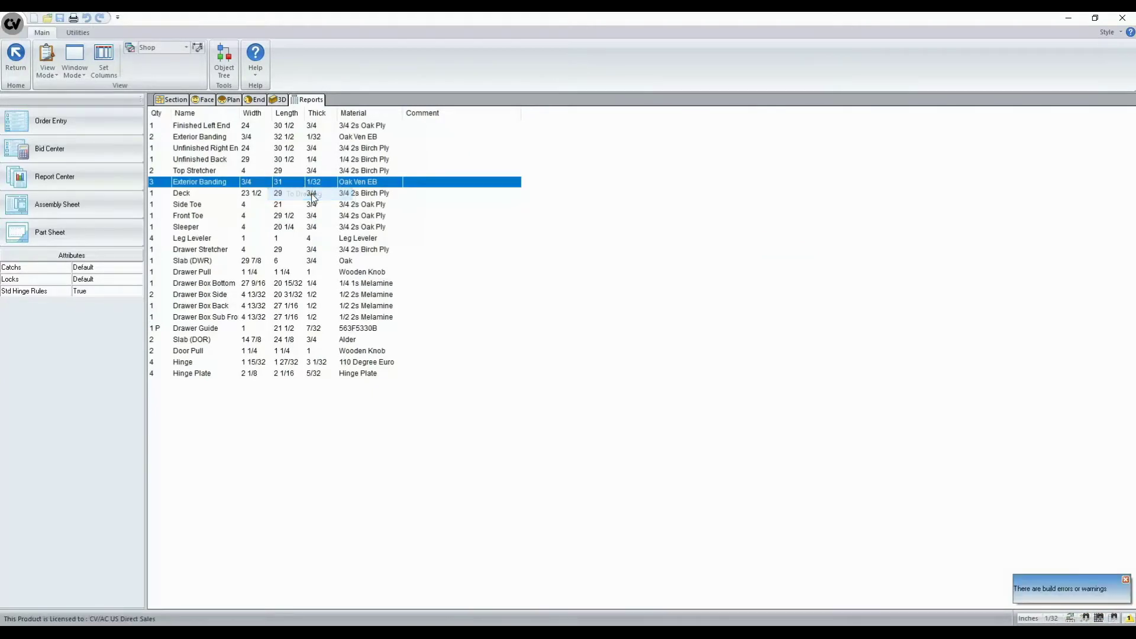
Return to the room and place both object lists on the drawing sheet, the cabinet list above cabinet #1's part list
left_click(16, 60)
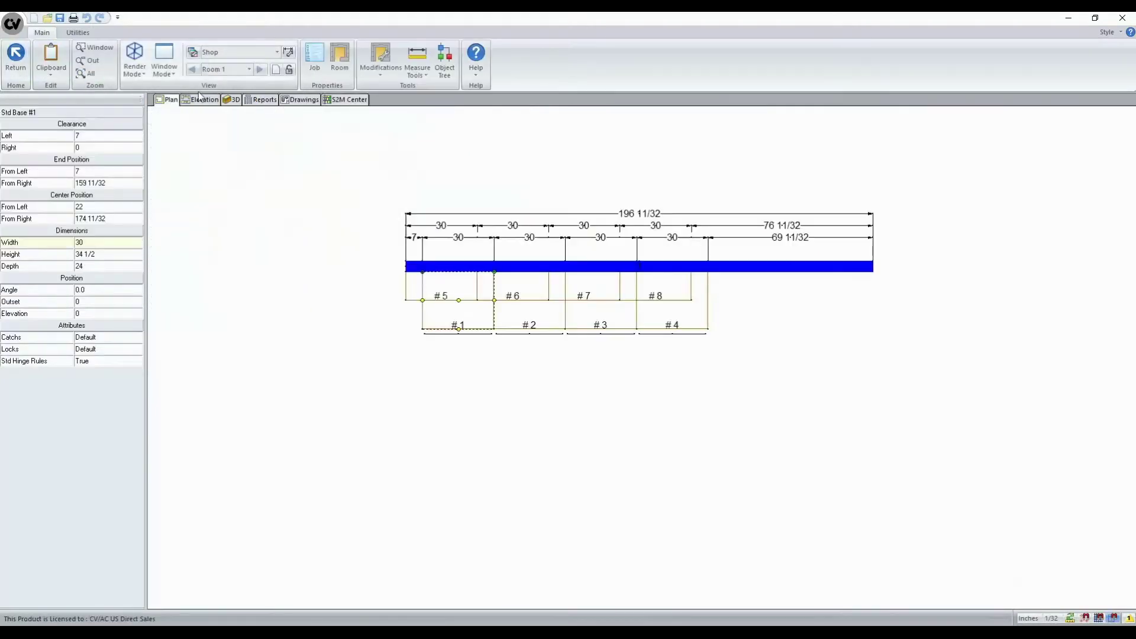
left_click(299, 99)
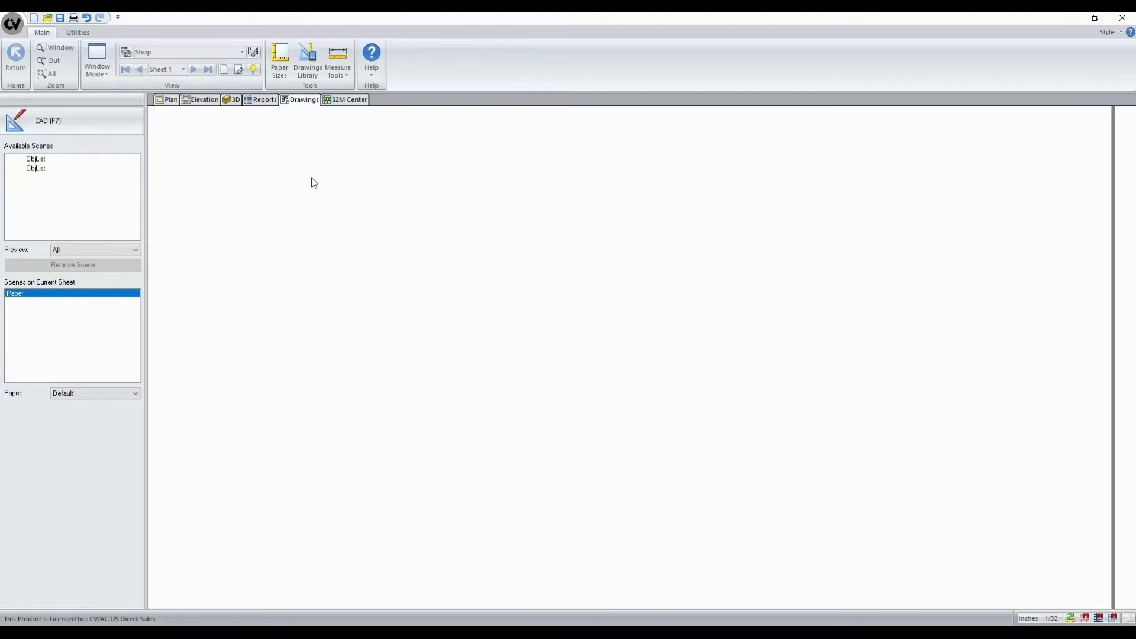
left_click(31, 161)
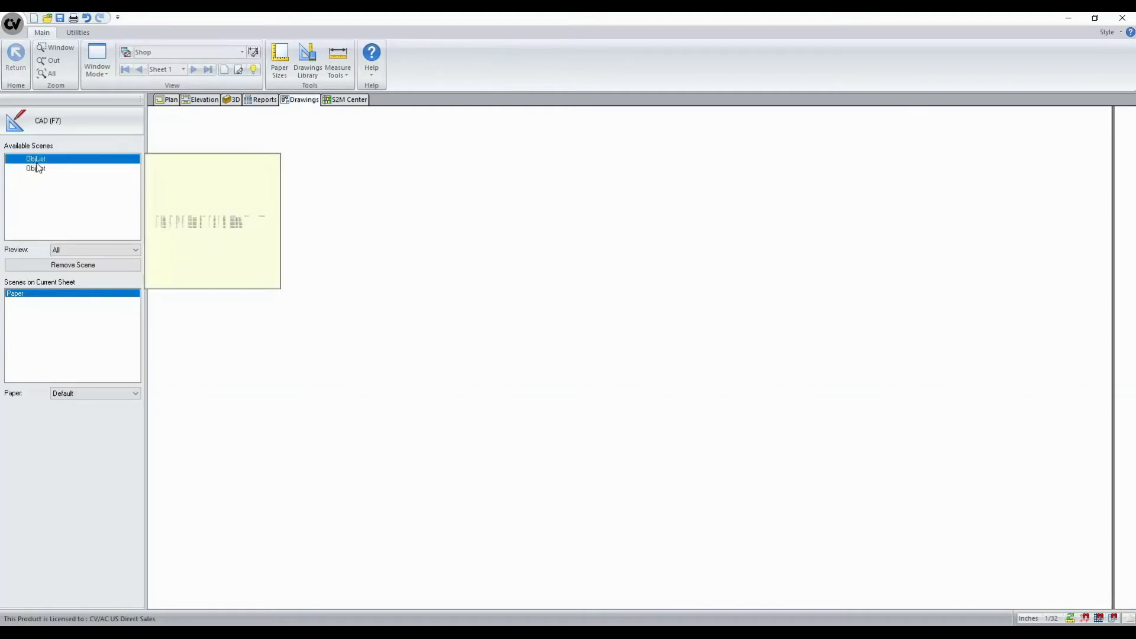
left_click_drag(36, 167, 260, 249)
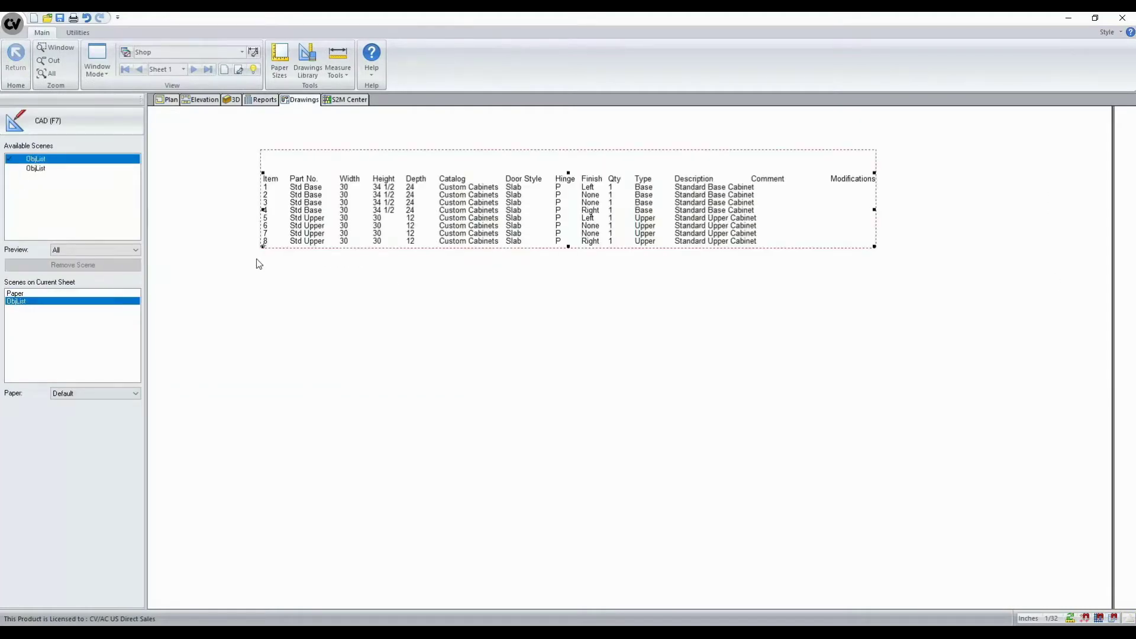
left_click(26, 169)
left_click_drag(27, 174, 261, 387)
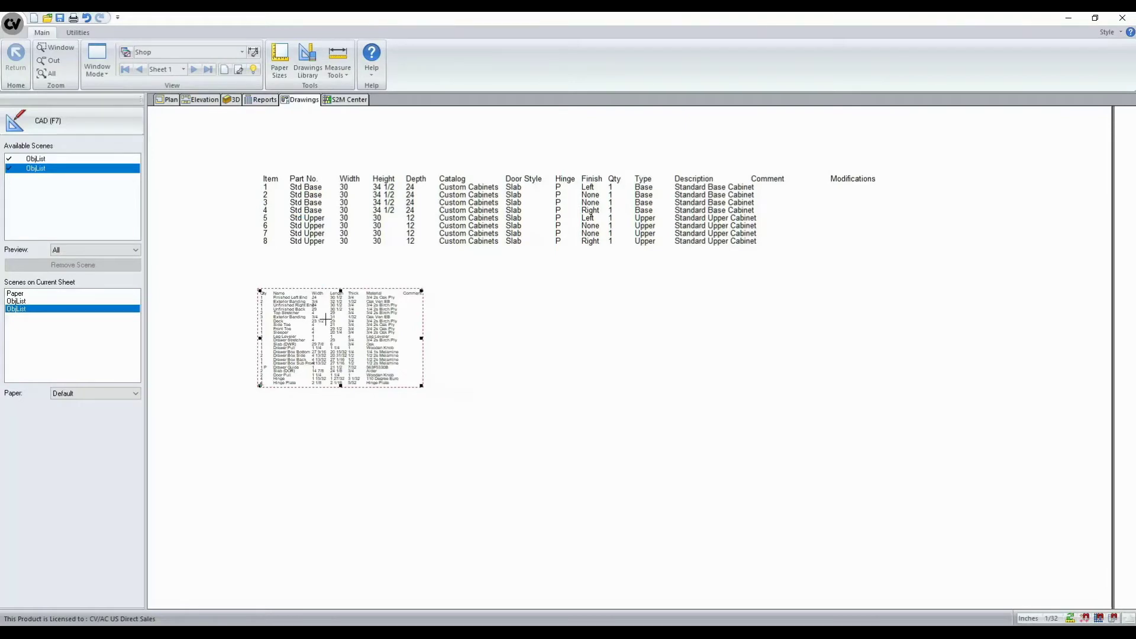
key("Escape")
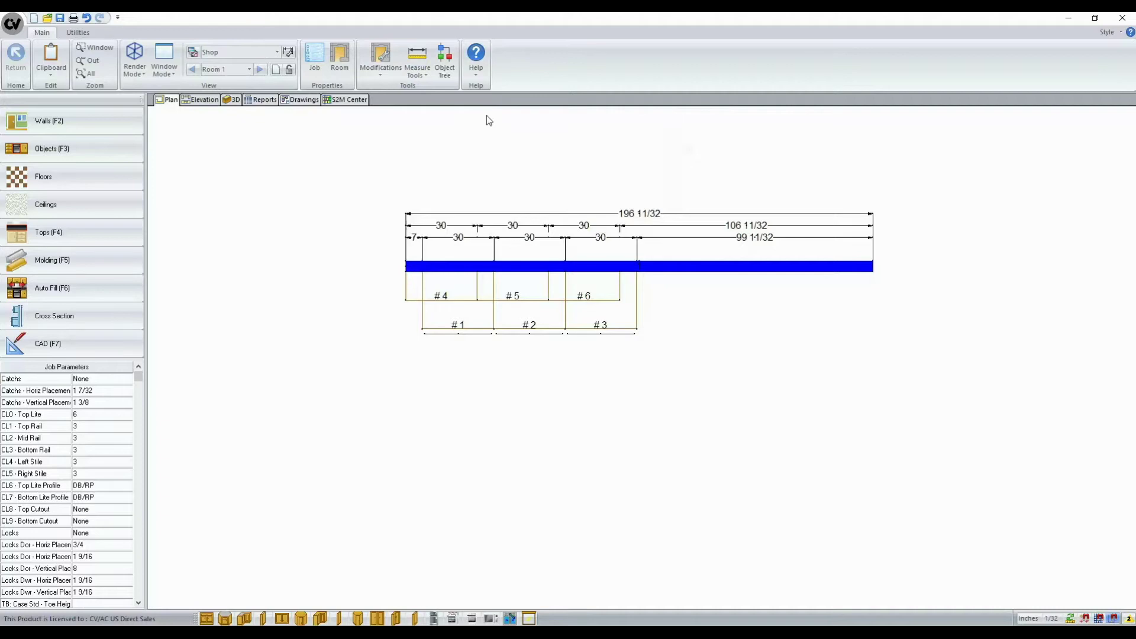
Examine Room 1's object tree, expanding Wall 1 and its Front Face to view the cabinets and their structure
left_click(445, 59)
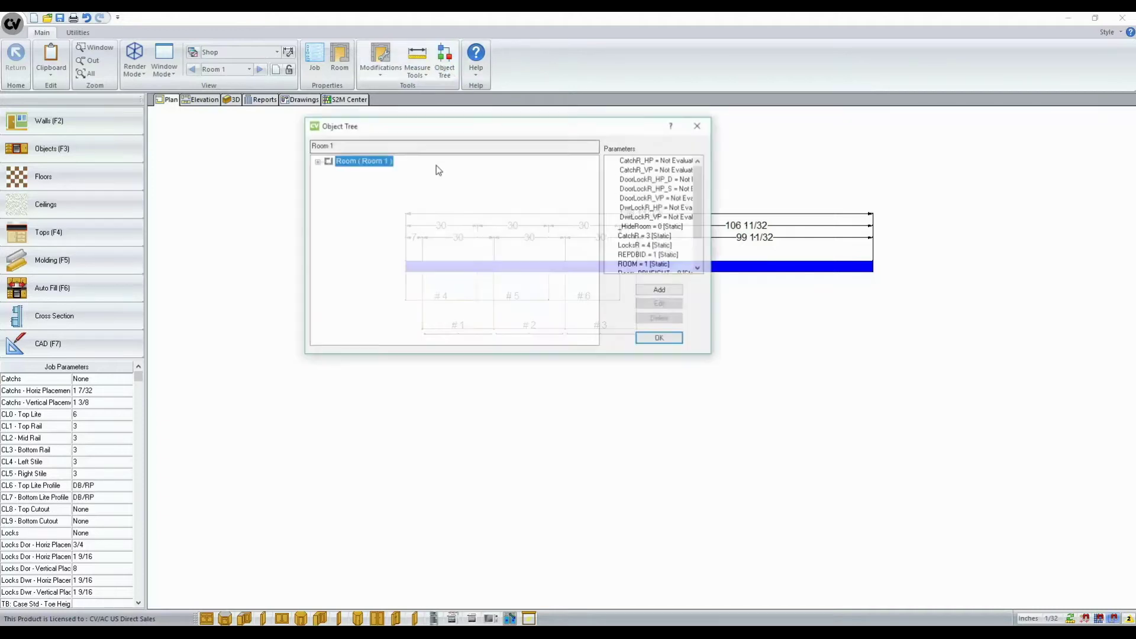
left_click(317, 162)
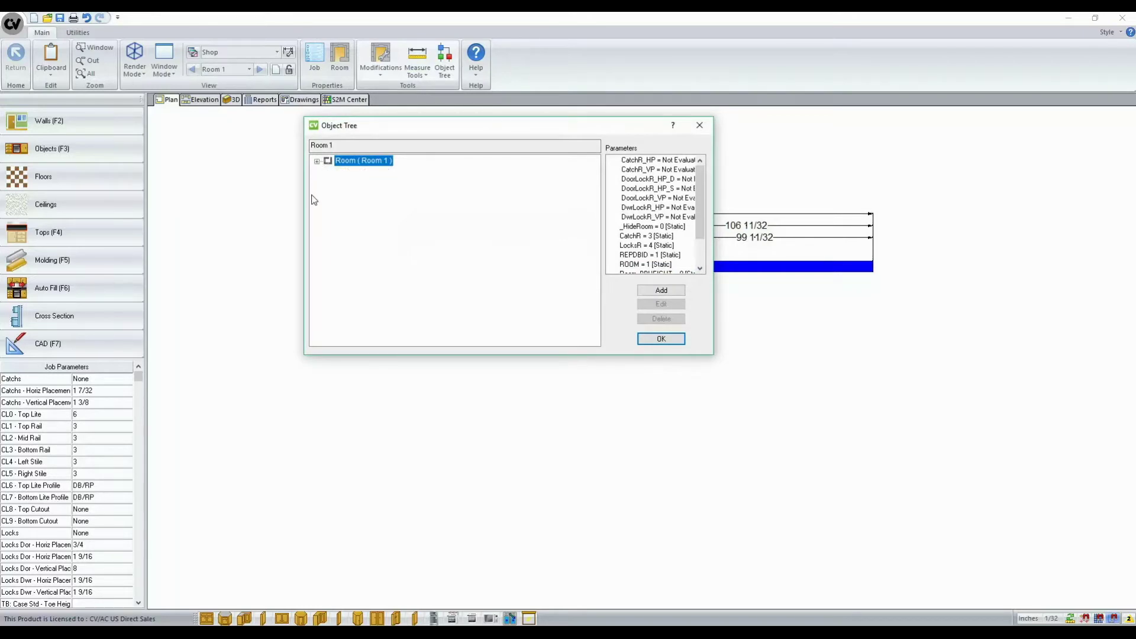
double_click(353, 173)
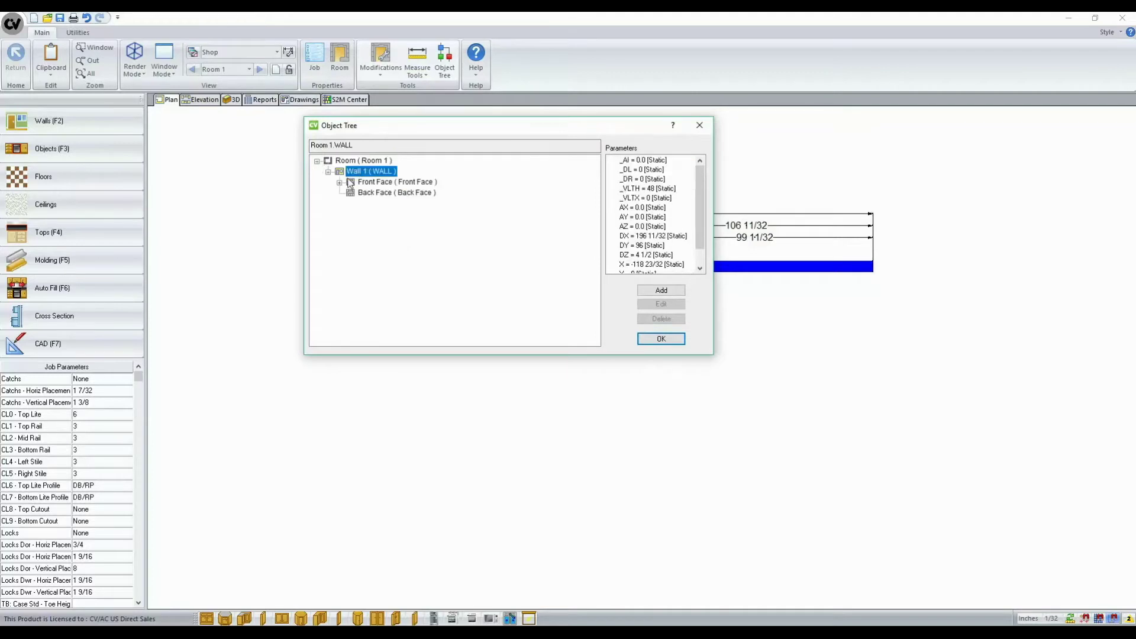
left_click(350, 183)
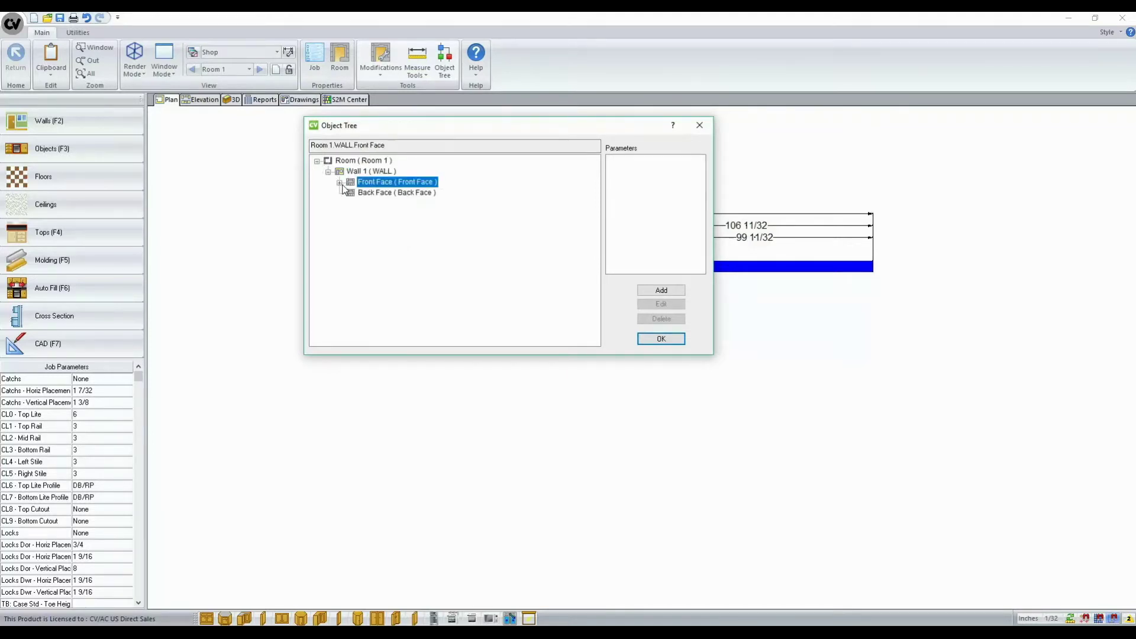
key("Down")
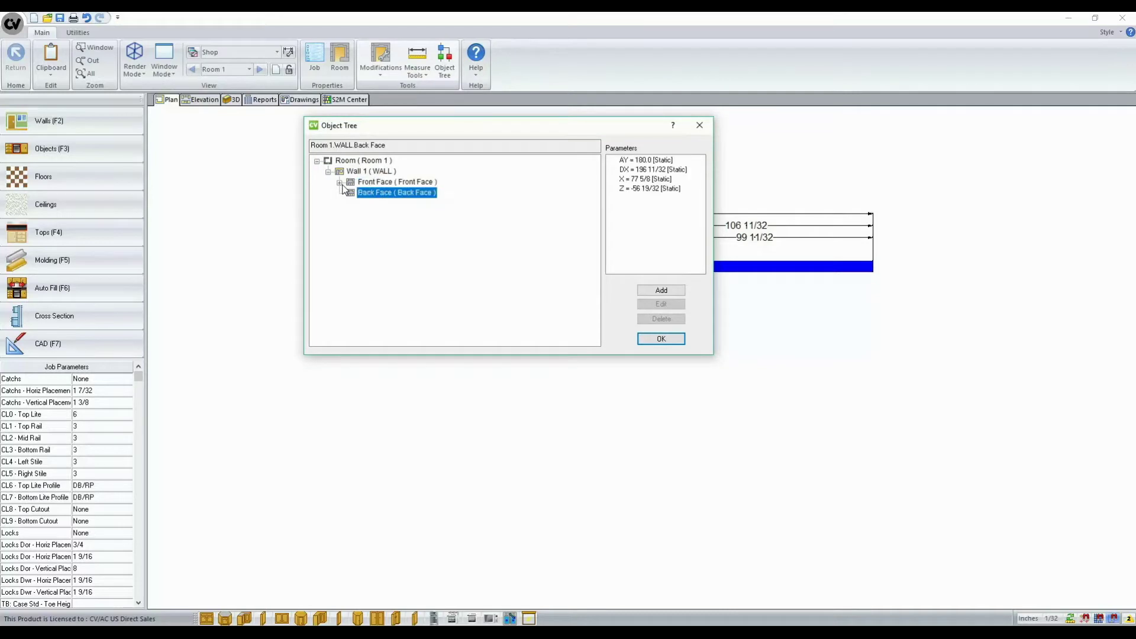
key("Up")
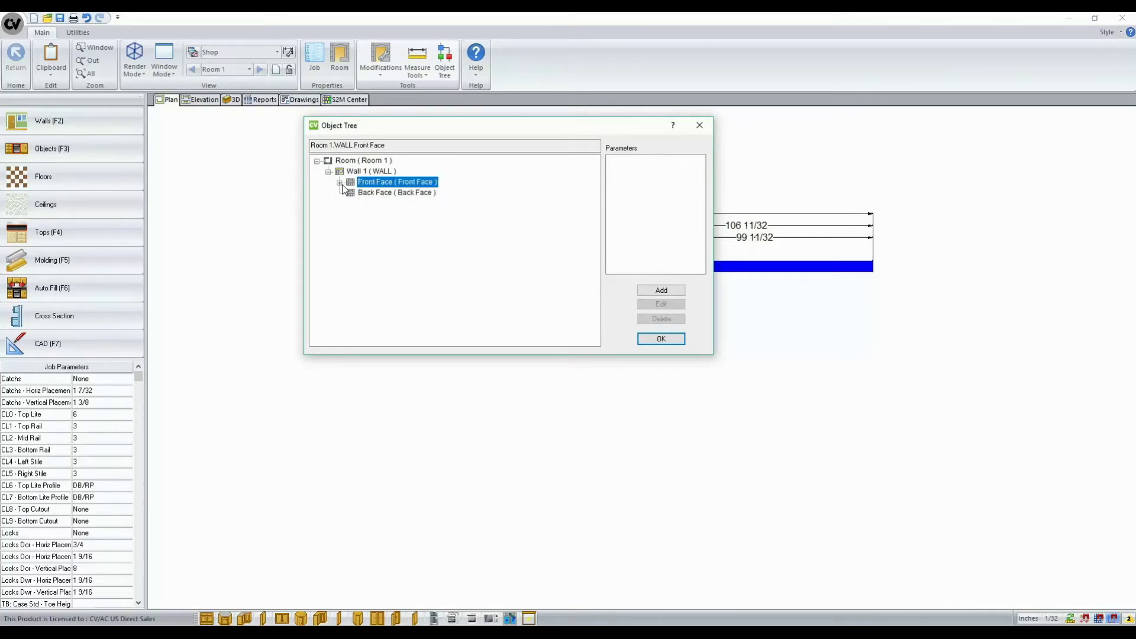
key("Right")
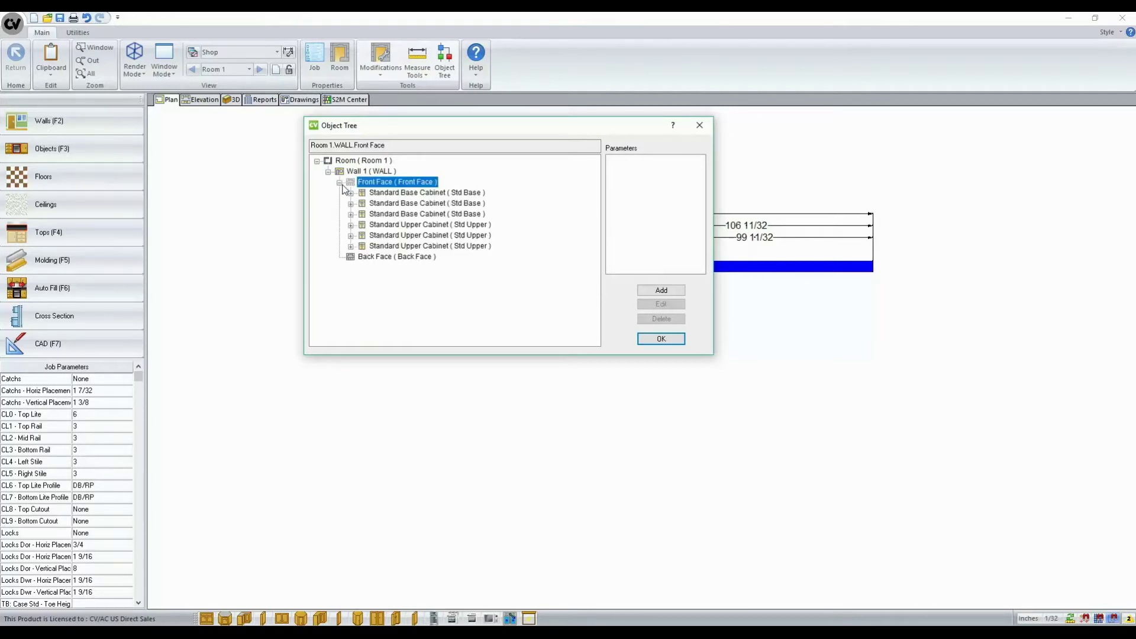
key("Left")
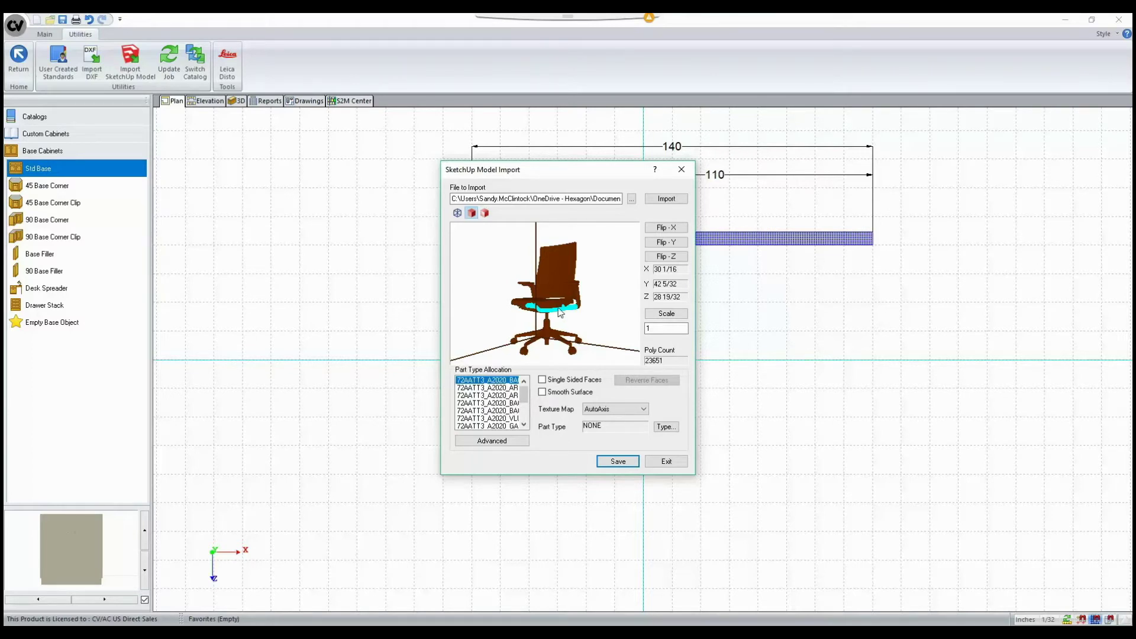
Select the second part of the chair model in the SketchUp import's part type allocation
left_click(493, 388)
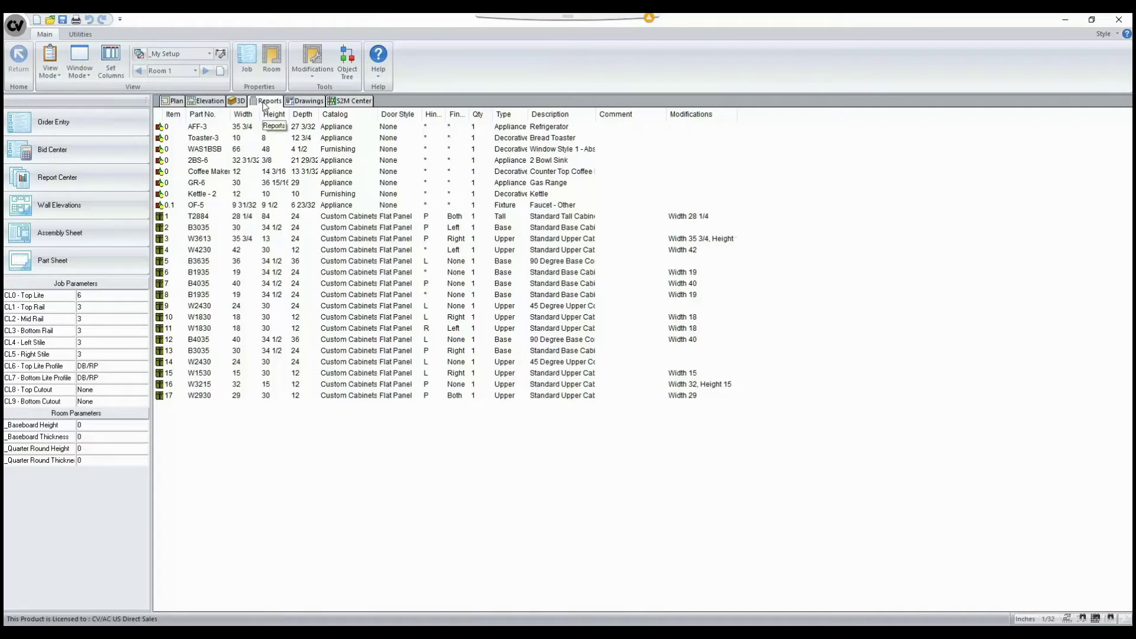
Check the room modification commands and Room 1's object tree parameters from the room report
left_click(310, 78)
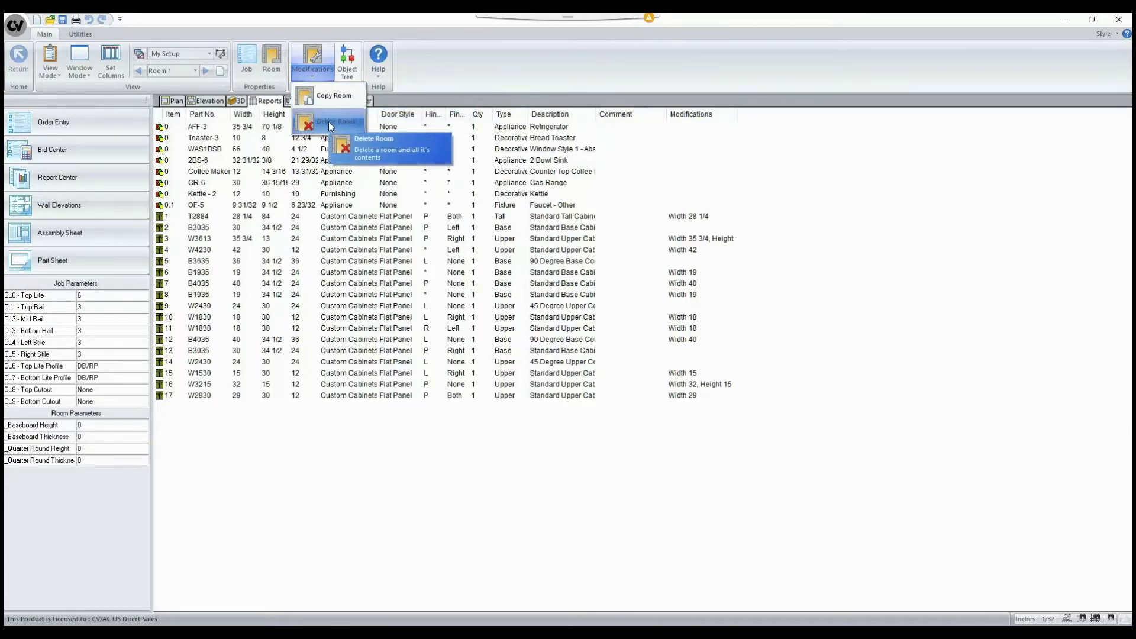
left_click(348, 59)
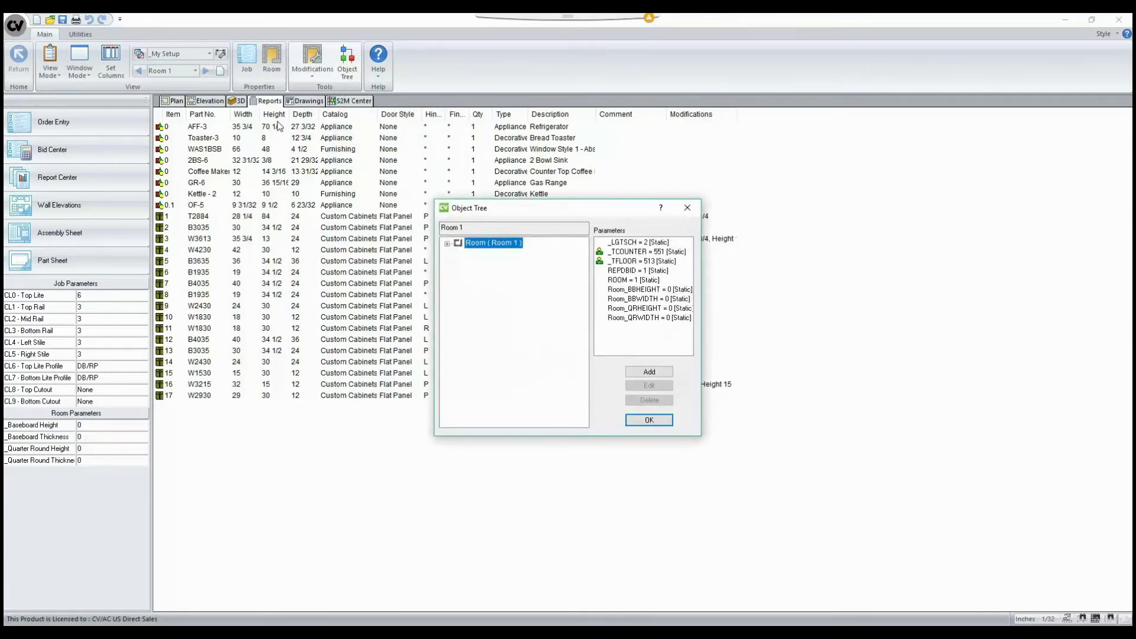
key("Return")
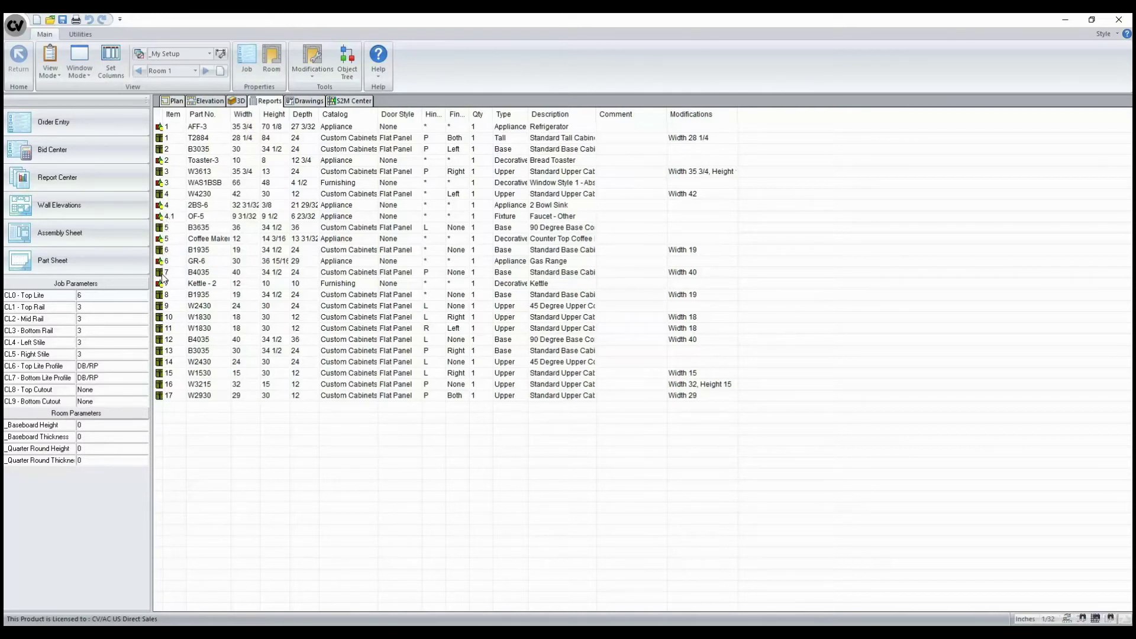
View the commands available for base cabinet B1935, item 8, in the room report
right_click(161, 293)
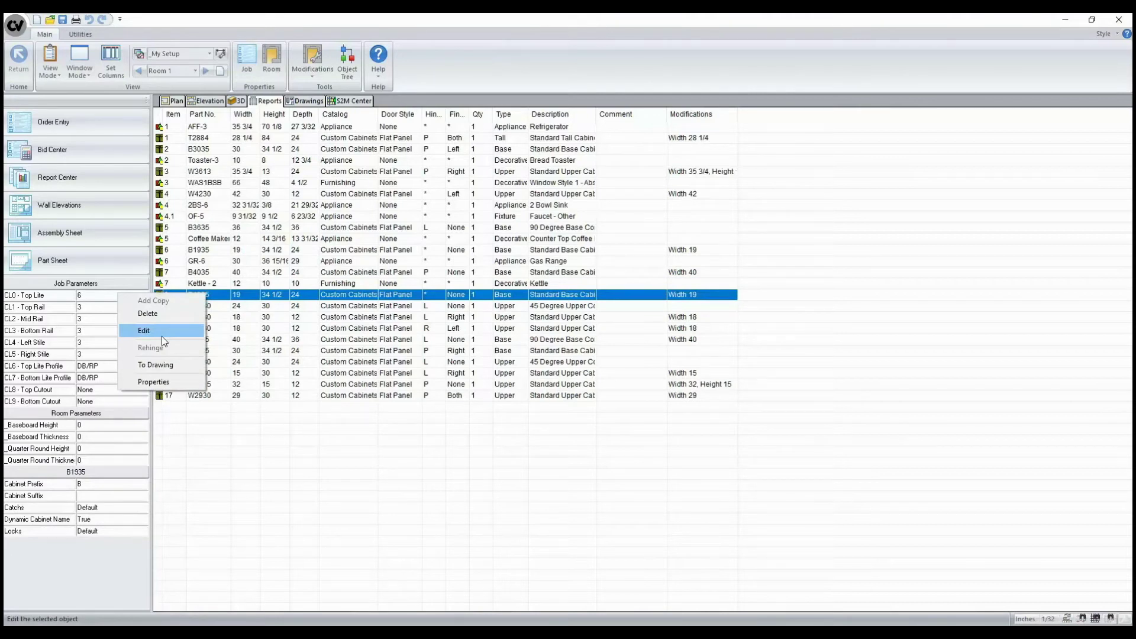
left_click(220, 427)
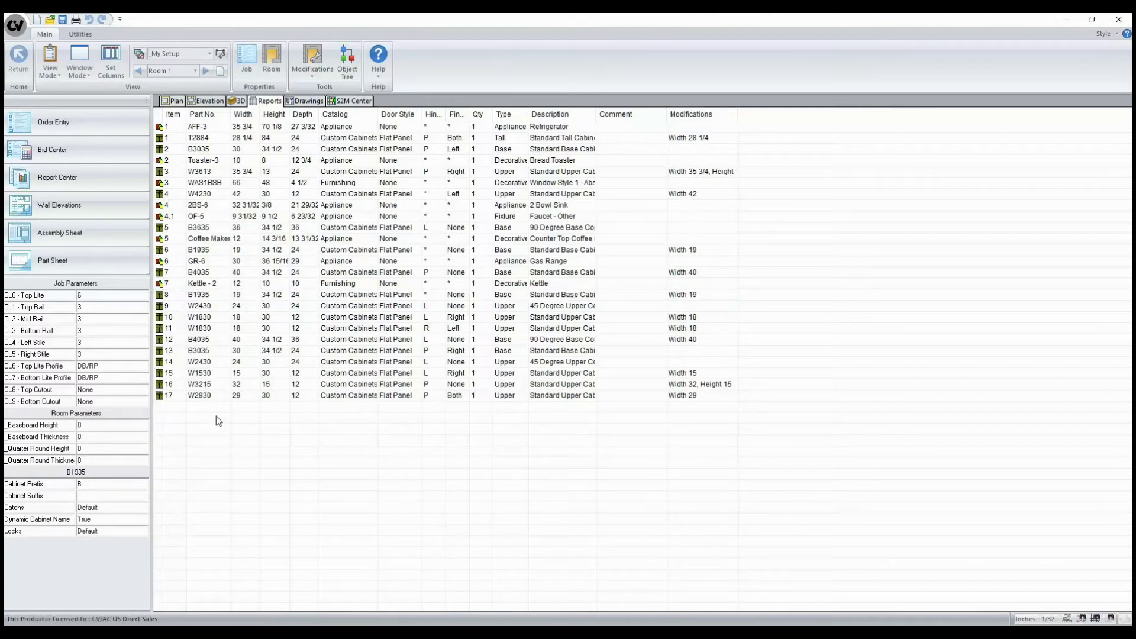
Open upper cabinet W1830, item 10, inspect its Unfinished Back from the part report, and return to the room report
double_click(161, 320)
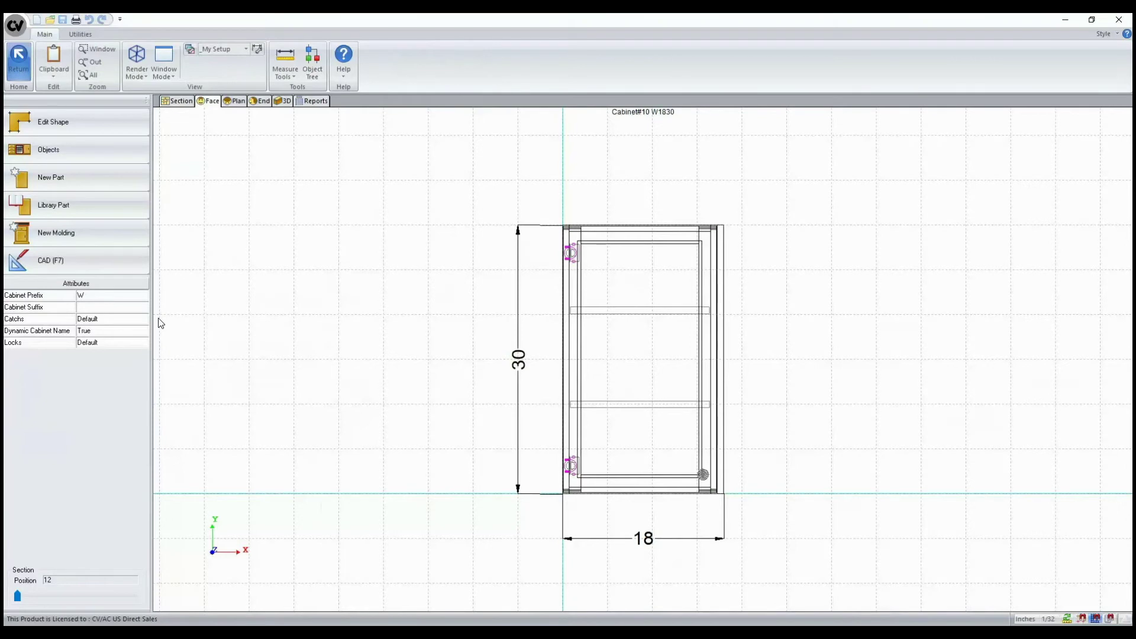
left_click(312, 102)
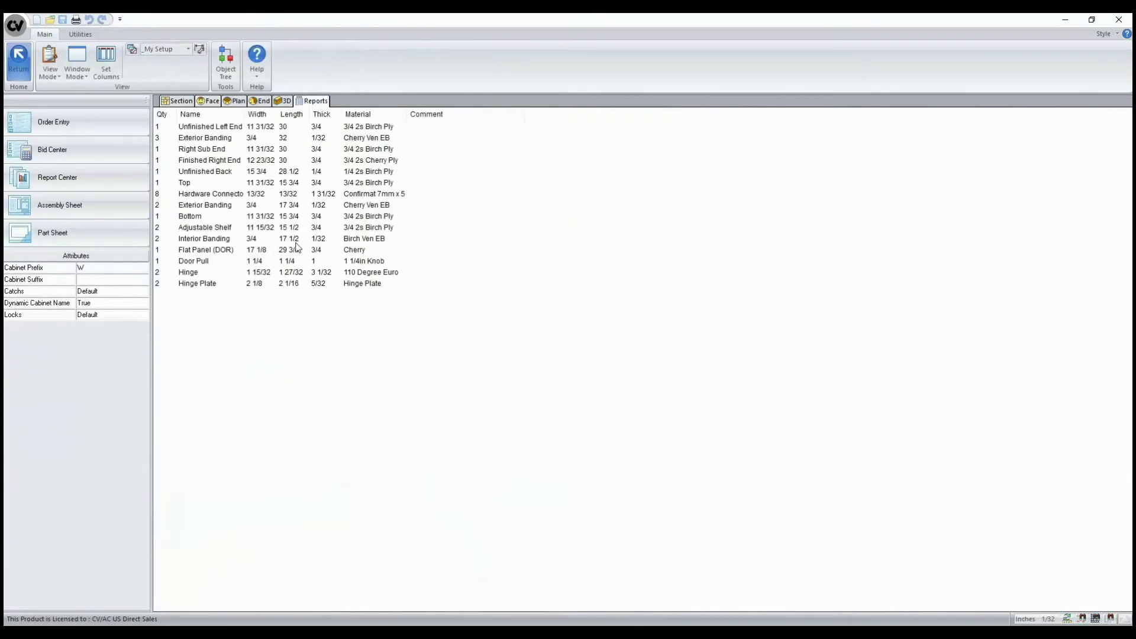
left_click(157, 172)
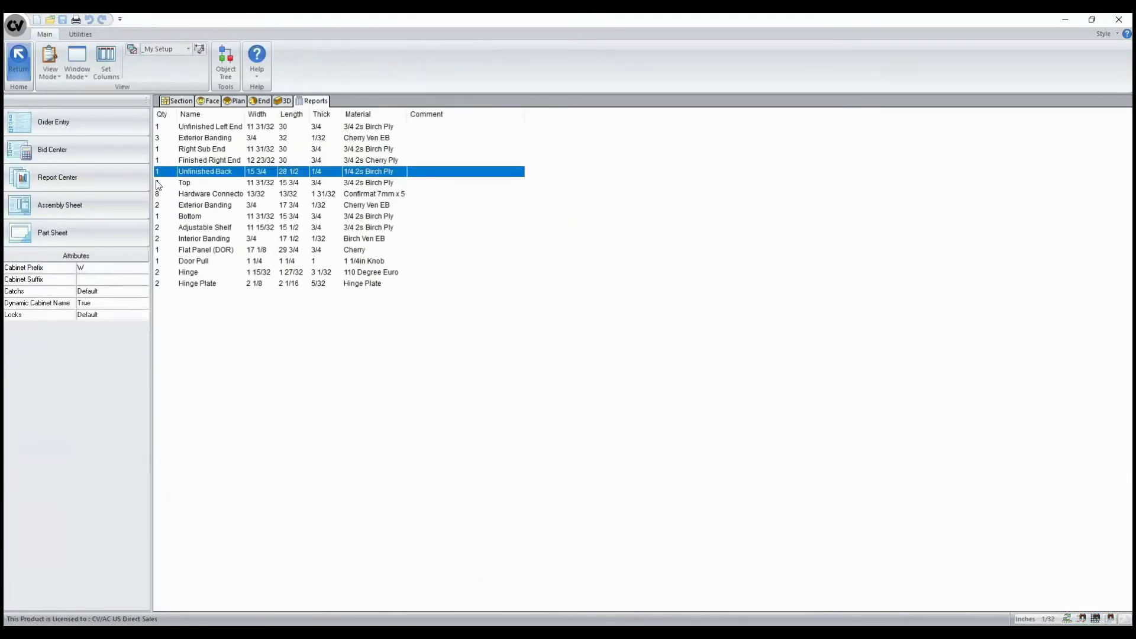
double_click(158, 172)
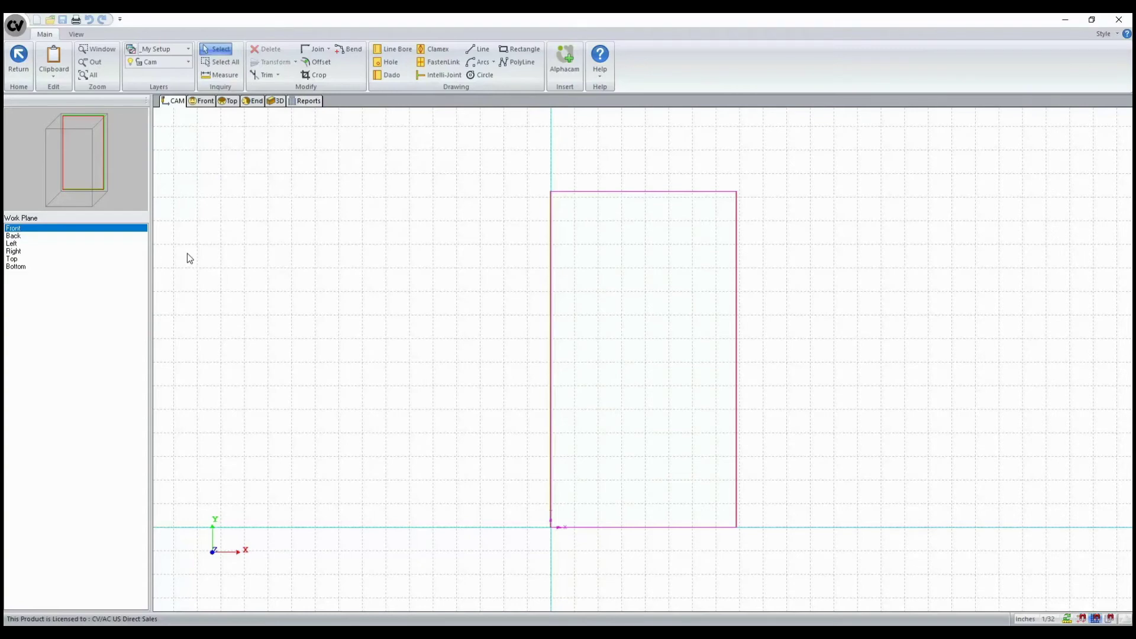
left_click(18, 59)
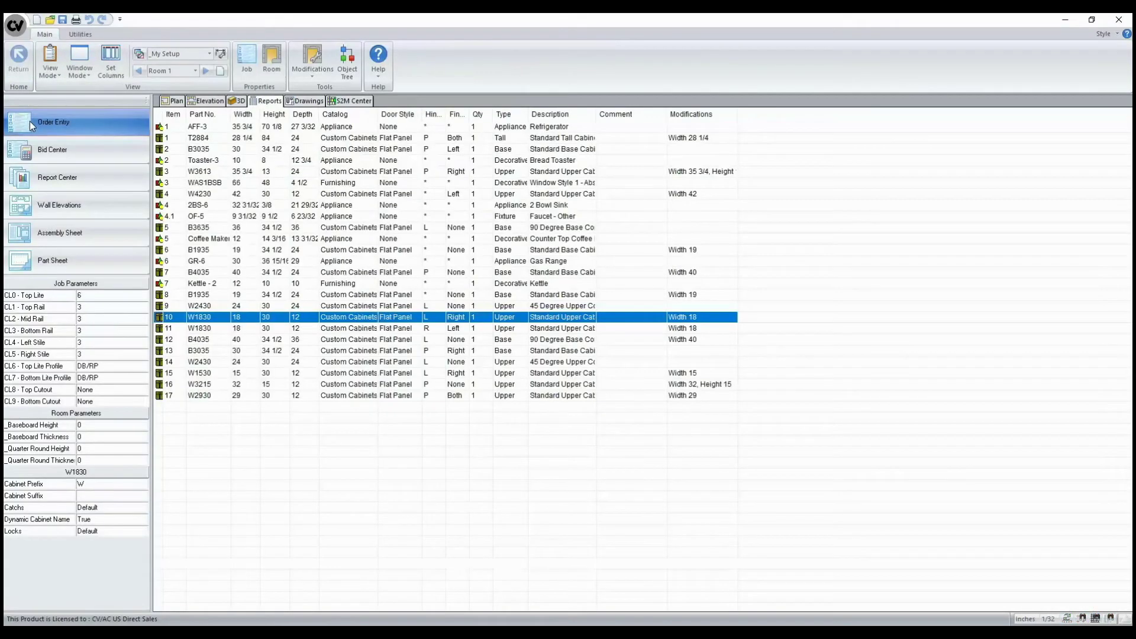
Add a Std Base cabinet to the room's report list through Order Entry
left_click(33, 123)
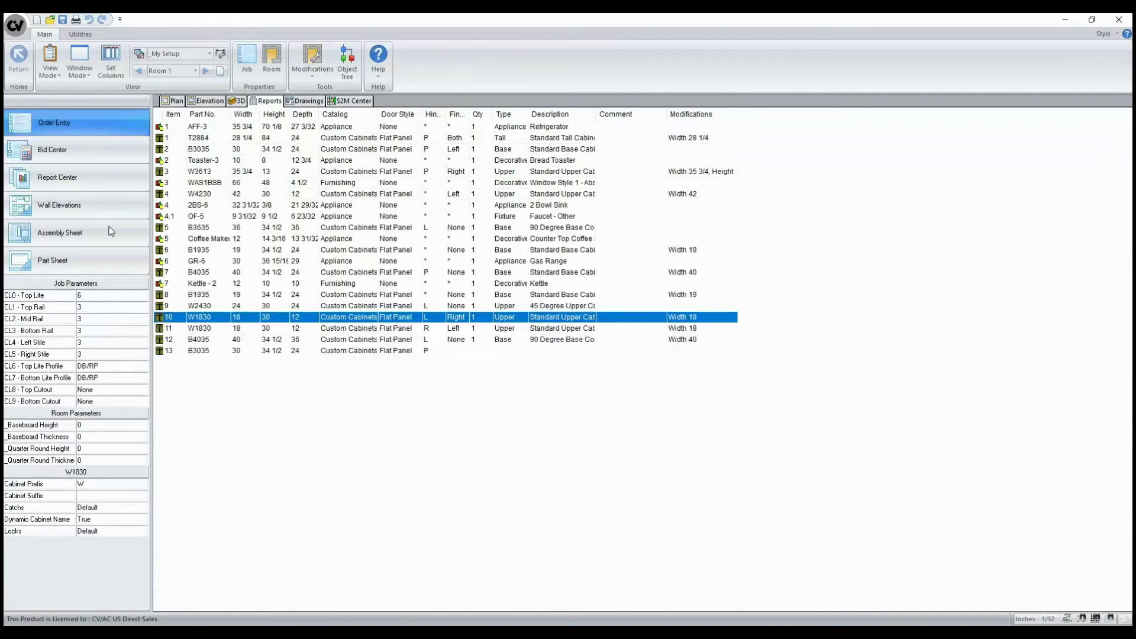
left_click_drag(44, 185, 225, 510)
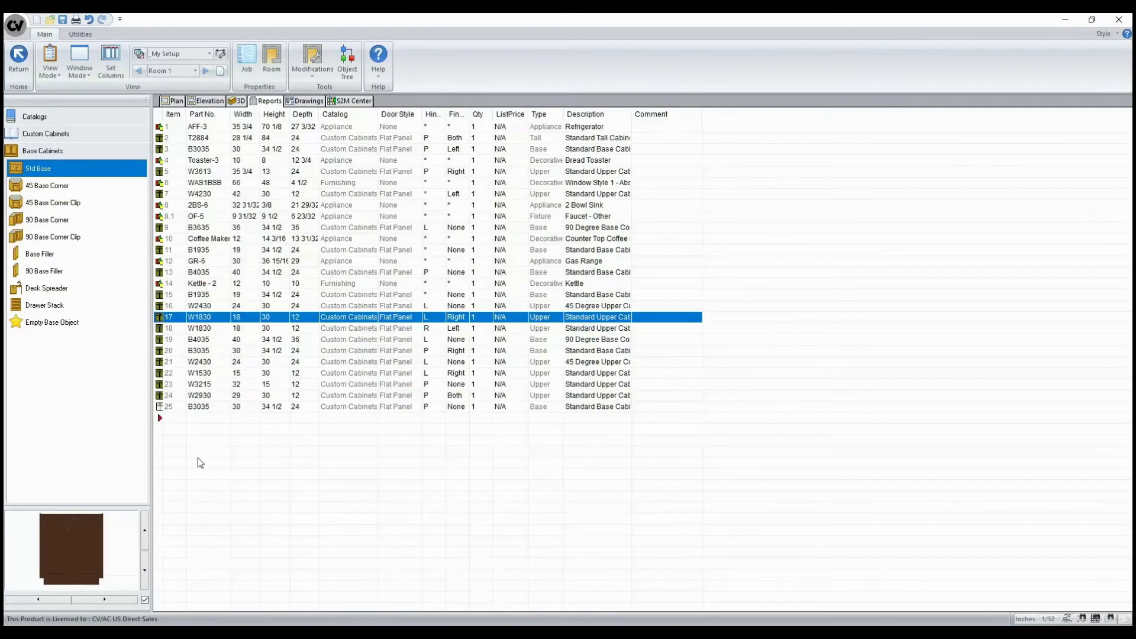
Delete the newly added B3035 base cabinet from the list, undo the deletion and redo it
right_click(160, 408)
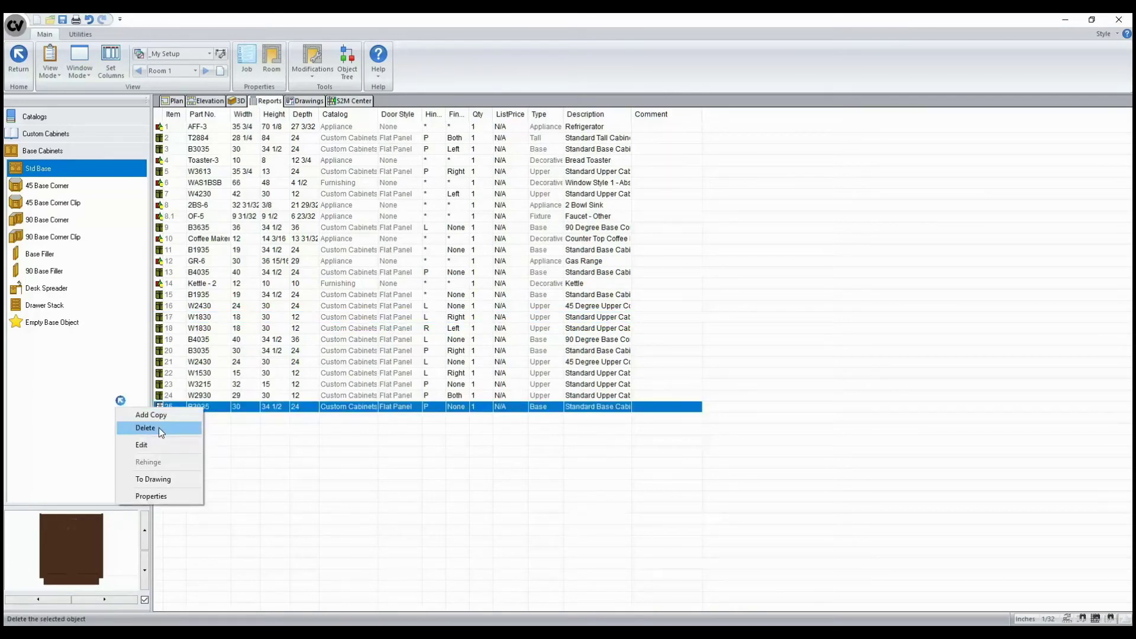
left_click(88, 21)
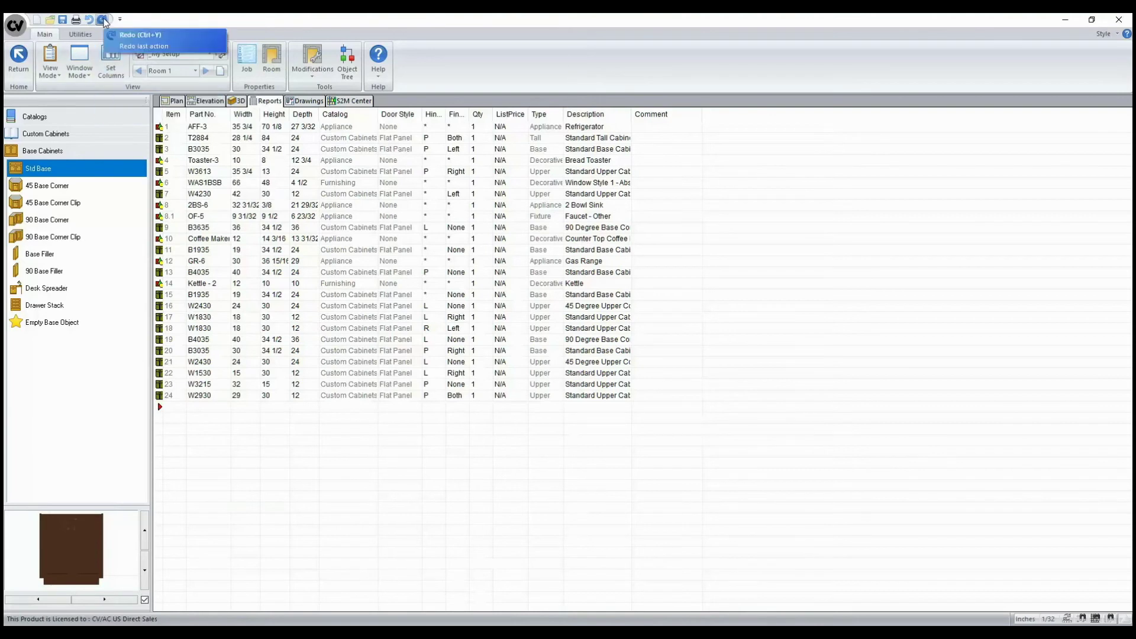
left_click(104, 22)
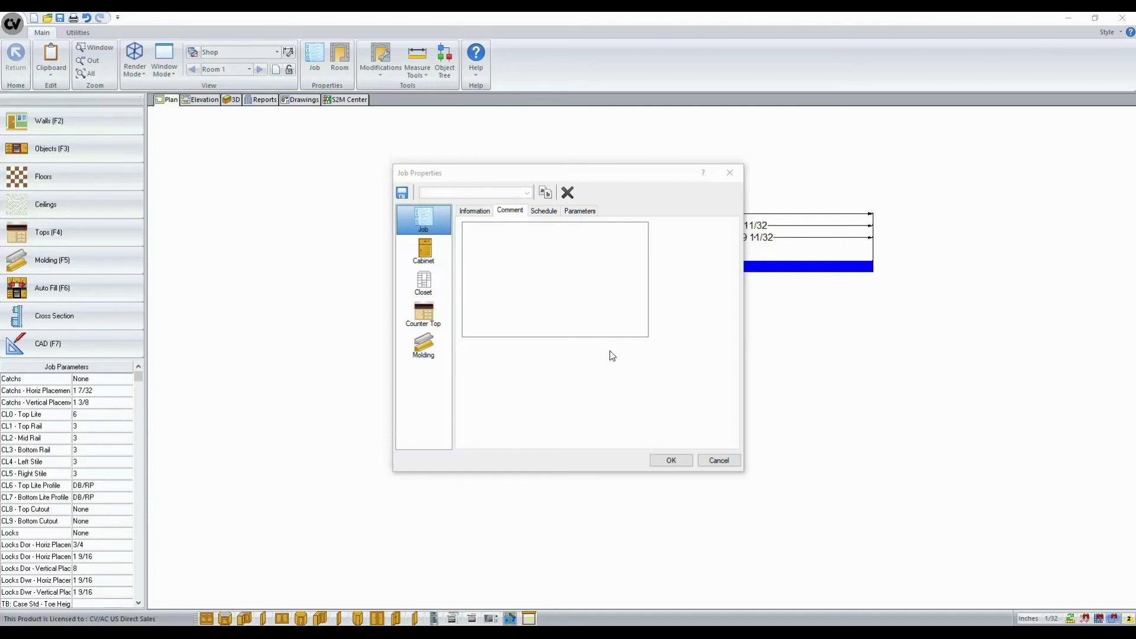
Fill the job's comment in Job Properties with about three lines of repeated capital A characters and accept it
left_click(510, 246)
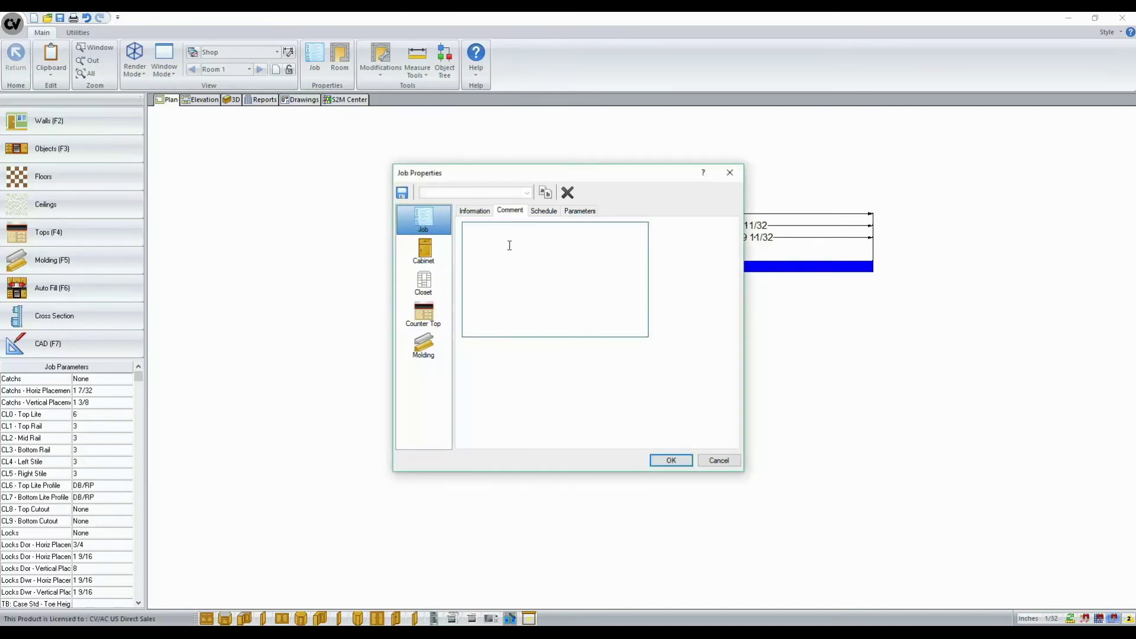
type("AAAAAAAAAAAAAAAAAAAAAAAAAAAAAAAAAAAAAAAA")
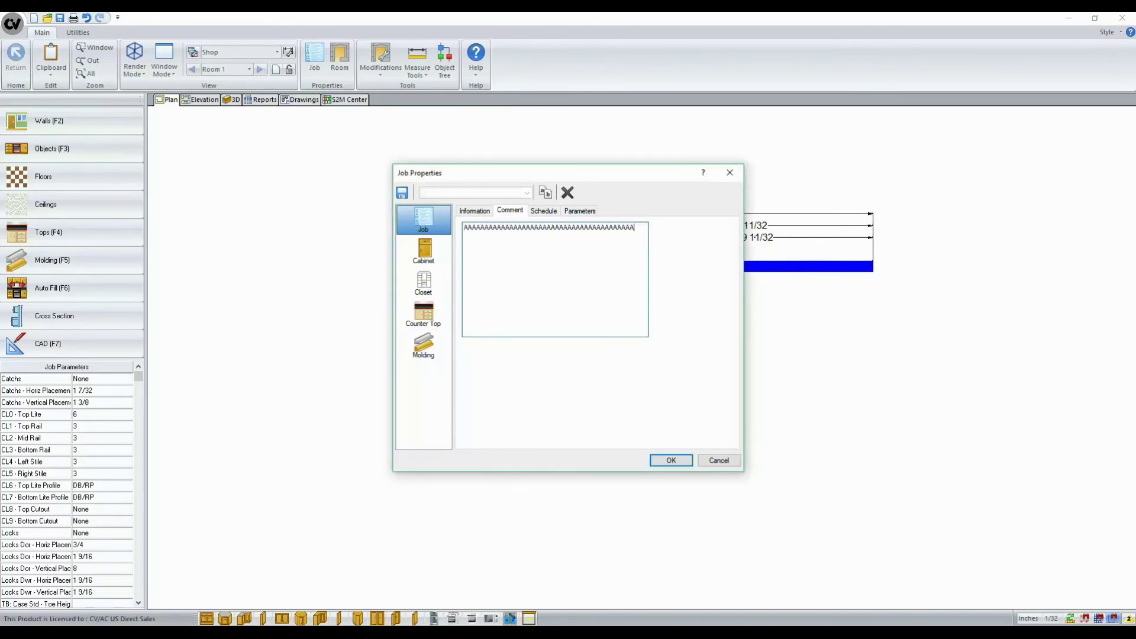
type("AAAAAAAAAAAAAAAAAAAAAAAAAAAAAAAAAAAAAAAAAAAAAAAAAAAAAAAAAAAAAAAAAAAAAAAAAAAAAAAAAAAAAAAAAAAAAAAAAAAAAAAAAAAAAAAAAAAAAAAA")
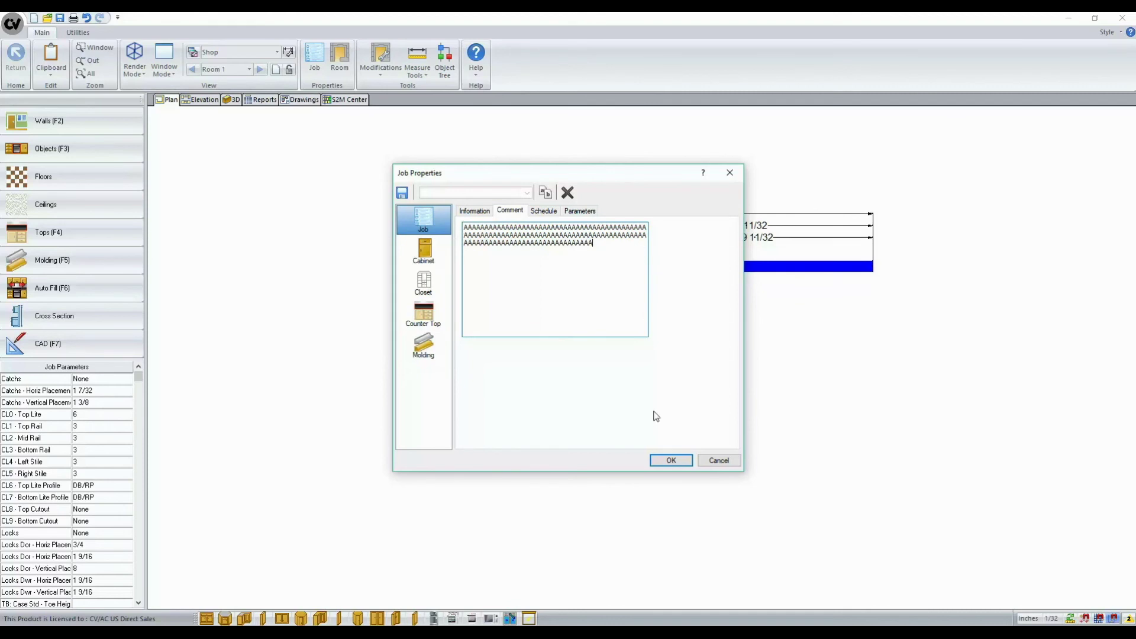
left_click(663, 460)
Add a comment of repeated lowercase "a" characters, running past one line, to the assembly properties of Std Base cabinet #1
left_click(465, 312)
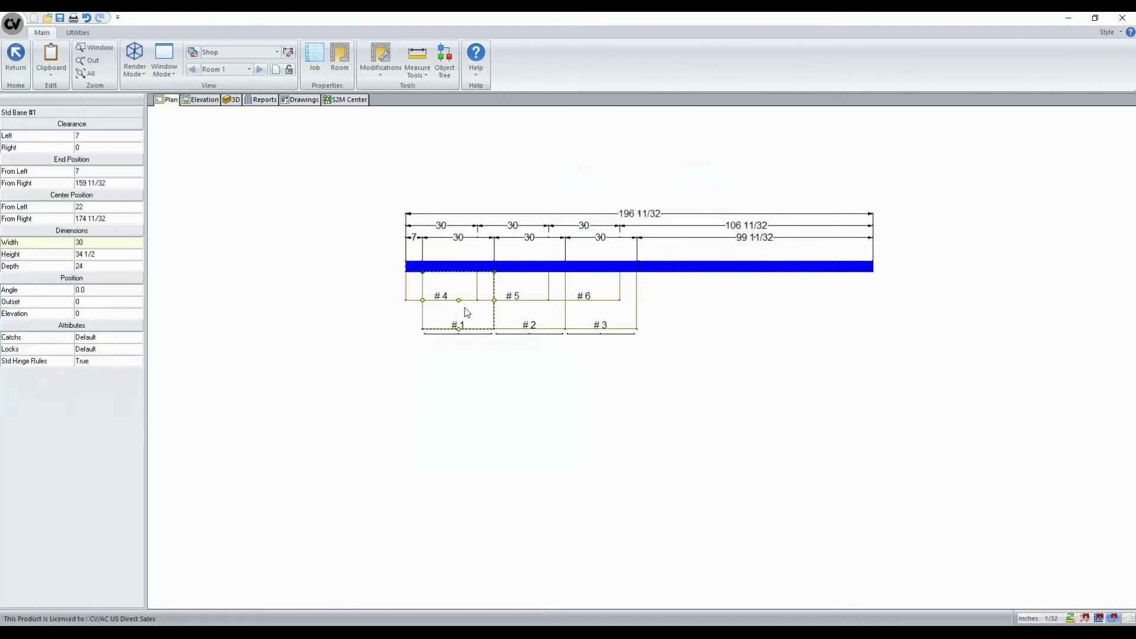
right_click(469, 318)
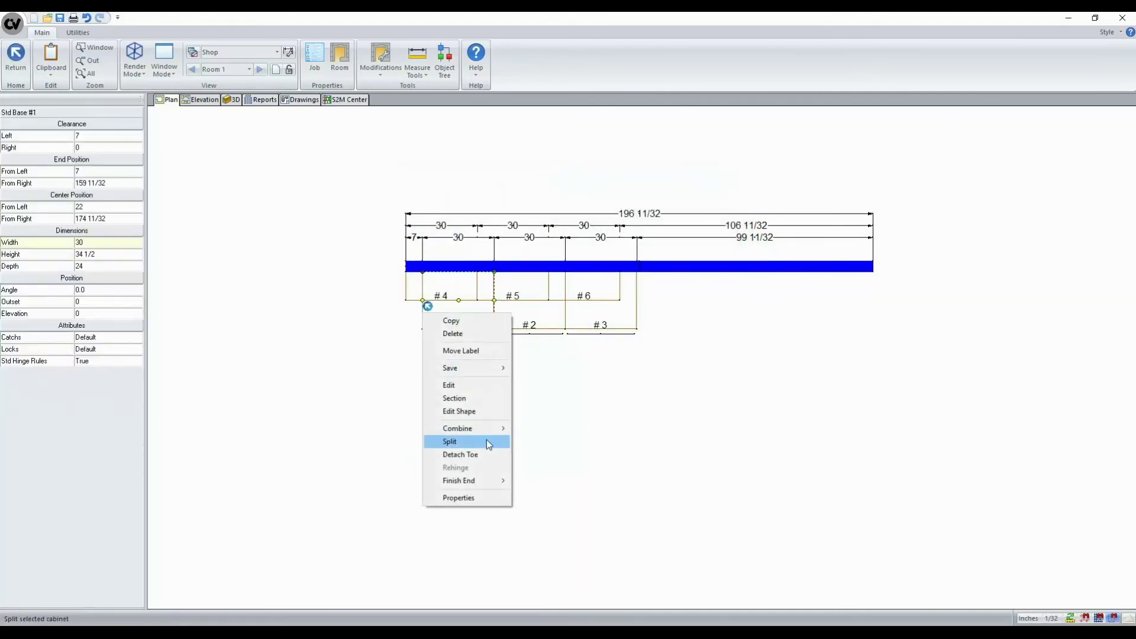
left_click(477, 502)
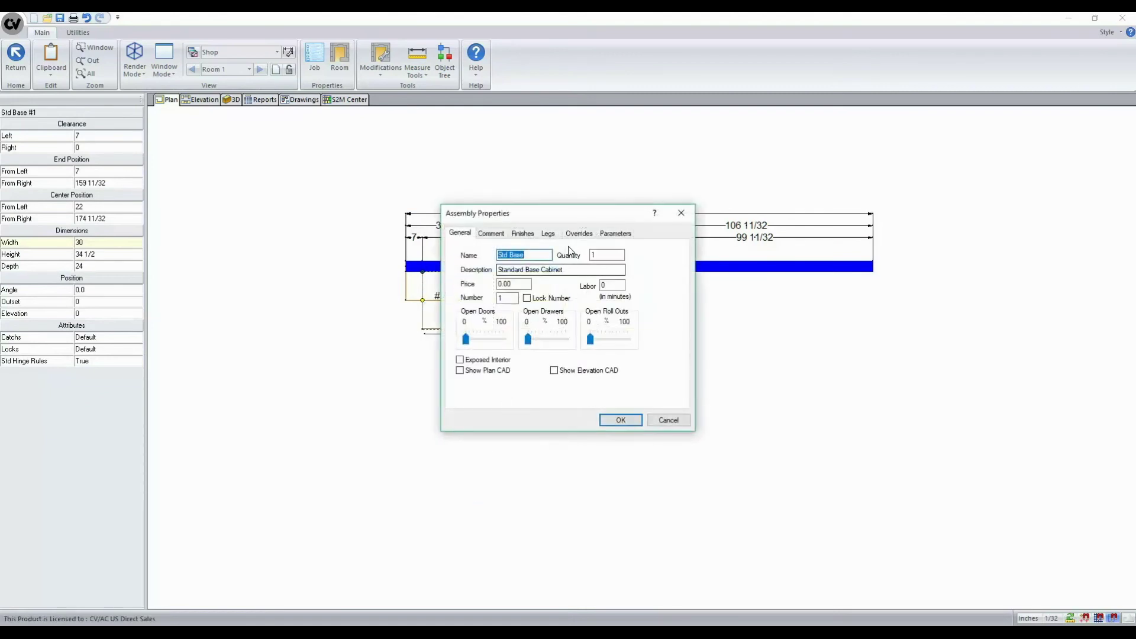
left_click(491, 233)
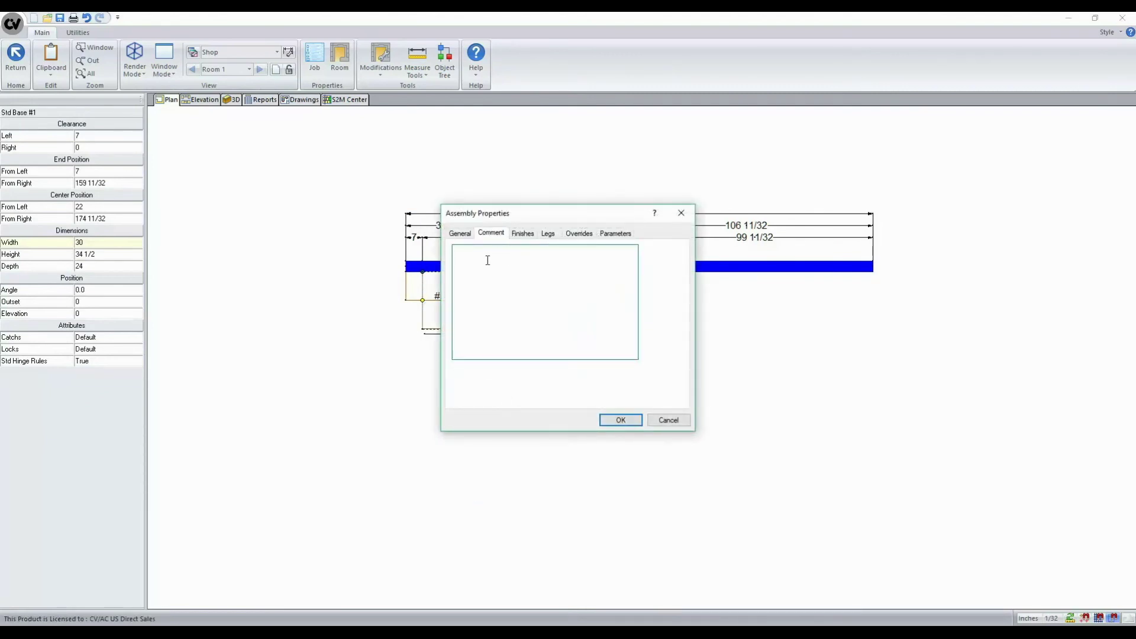
type("aaaaaaaaaaaaaaaaaaaaaaaaaaaaaaaaaaaaaaaaaaaaaaaaaaaaaaaaaaaaa")
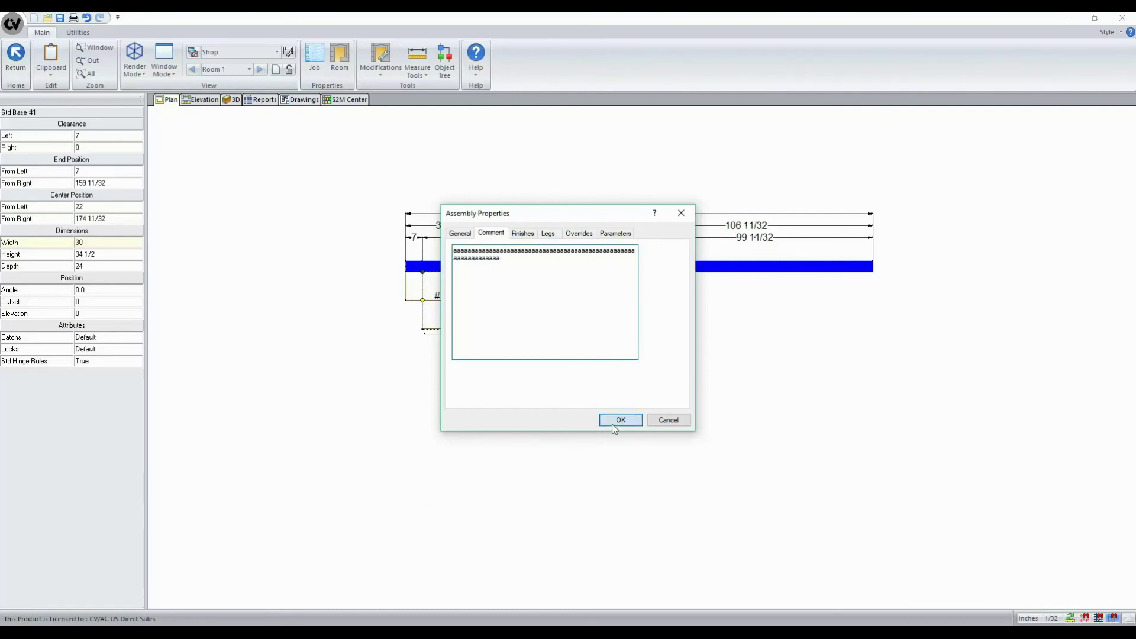
left_click(616, 420)
Open cabinet #1 in face view and enter a long comment of repeated lowercase "a" characters in the Unfinished Back's part properties
double_click(463, 317)
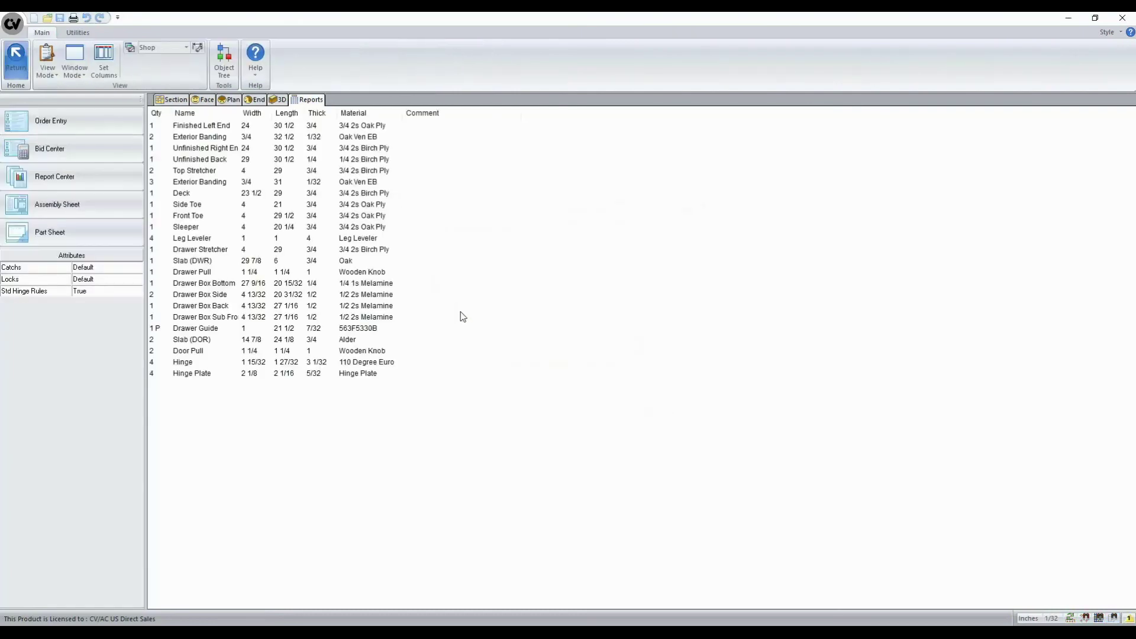
left_click(197, 101)
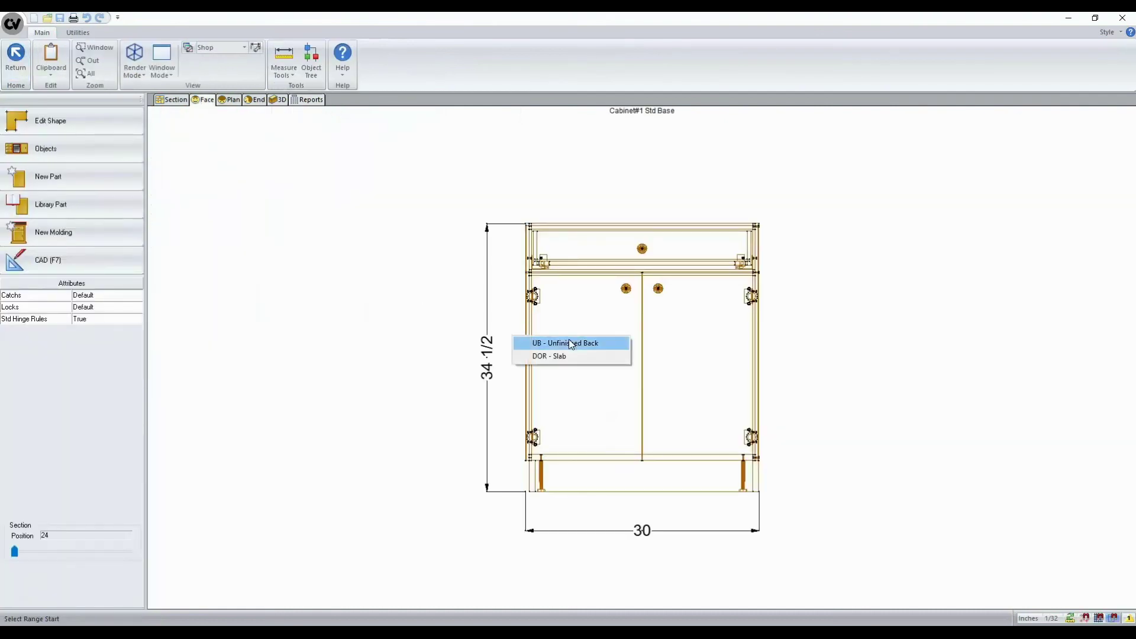
left_click(569, 342)
right_click(571, 342)
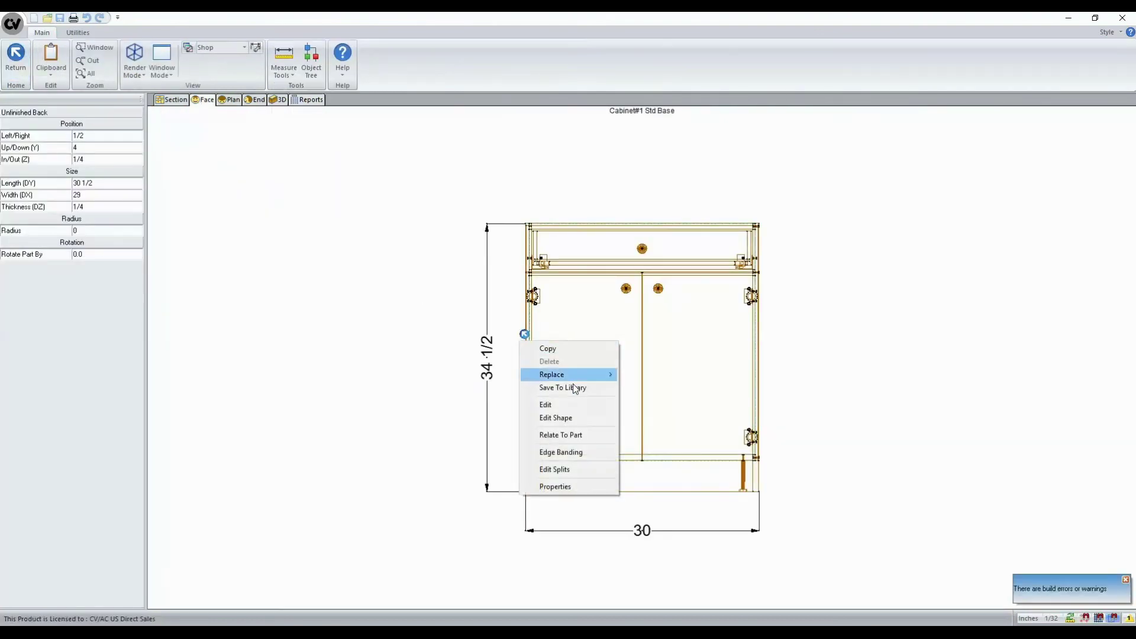
left_click(577, 486)
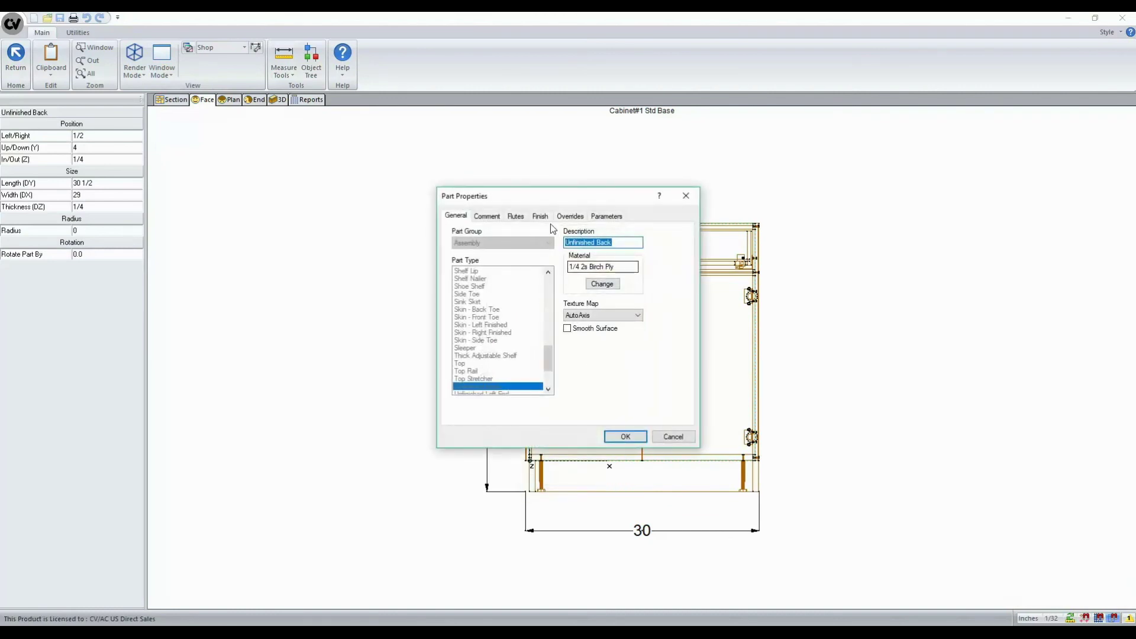
left_click(496, 217)
type("a")
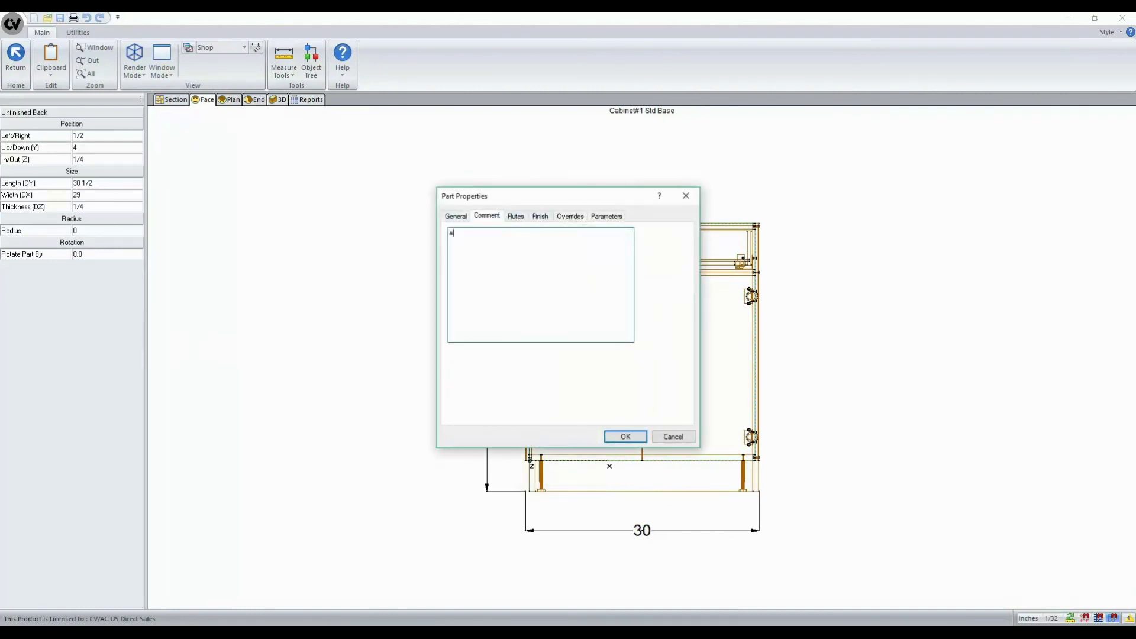
type("aaaaaaaaaaaaaaaaaaaaaaaaaaaaaaaaaaaaaaaaaaaaaaaaaaaaaaaaa")
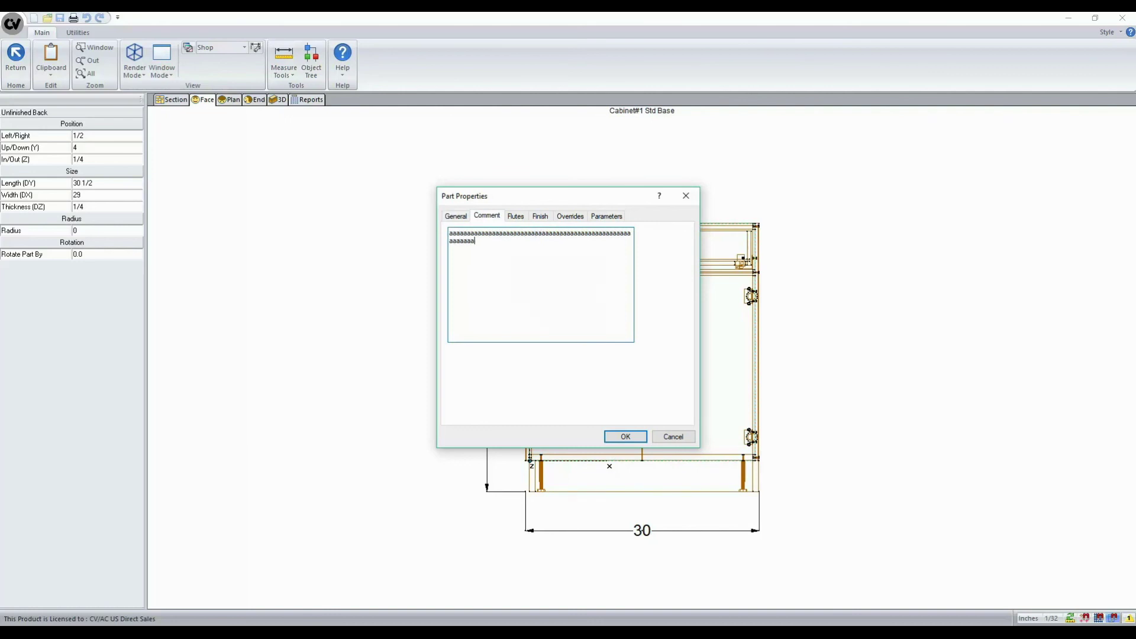